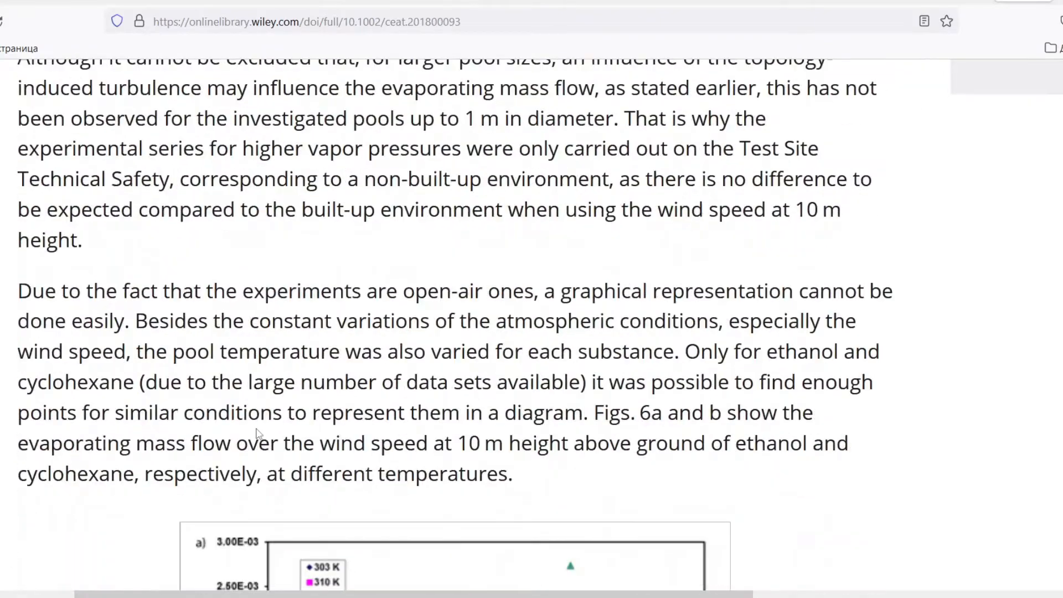
# Find Figure 9 in the article, open it in the figure viewer and enlarge chart (c) with the water data.
pyautogui.scroll(-20, 256, 431)
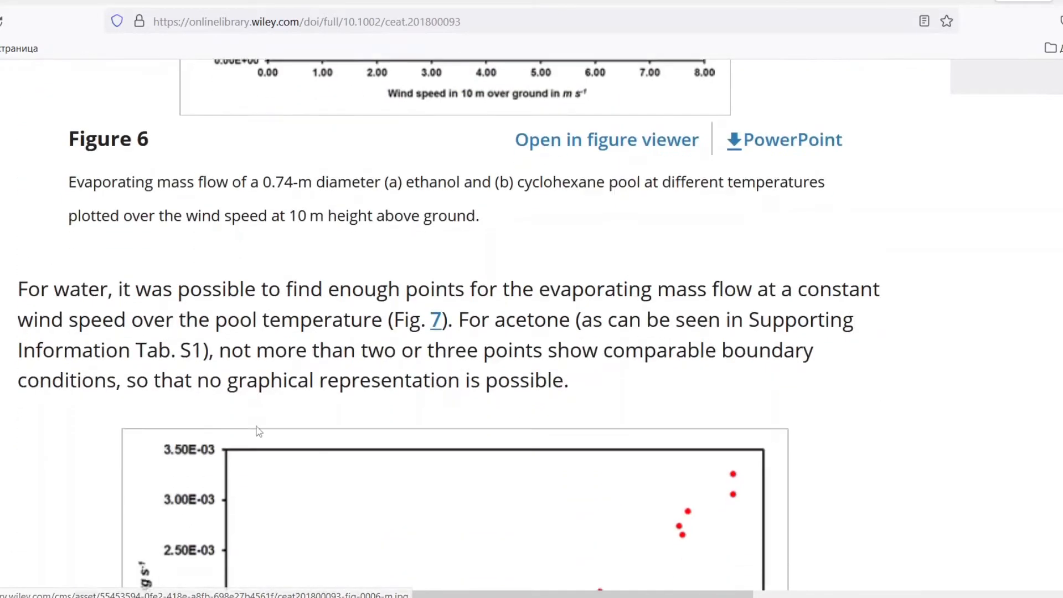
pyautogui.scroll(-20, 258, 431)
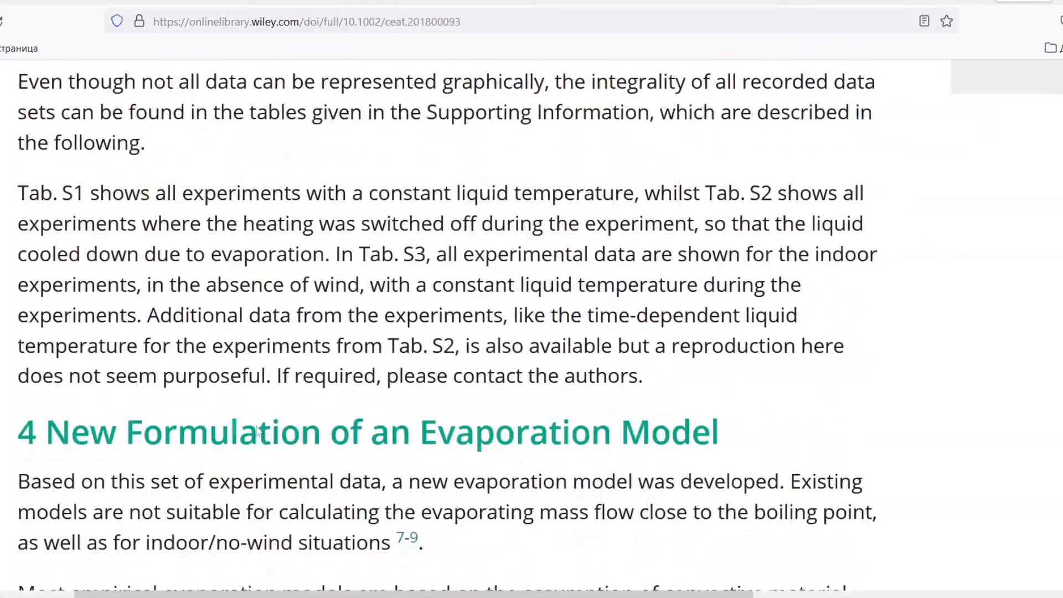
pyautogui.scroll(-20, 258, 432)
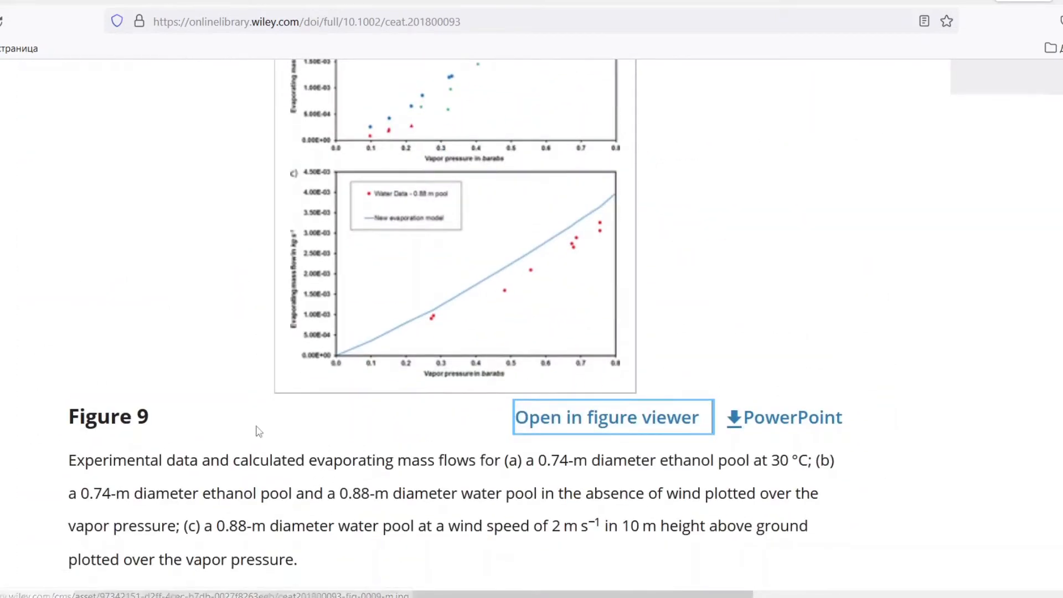
pyautogui.click(569, 424)
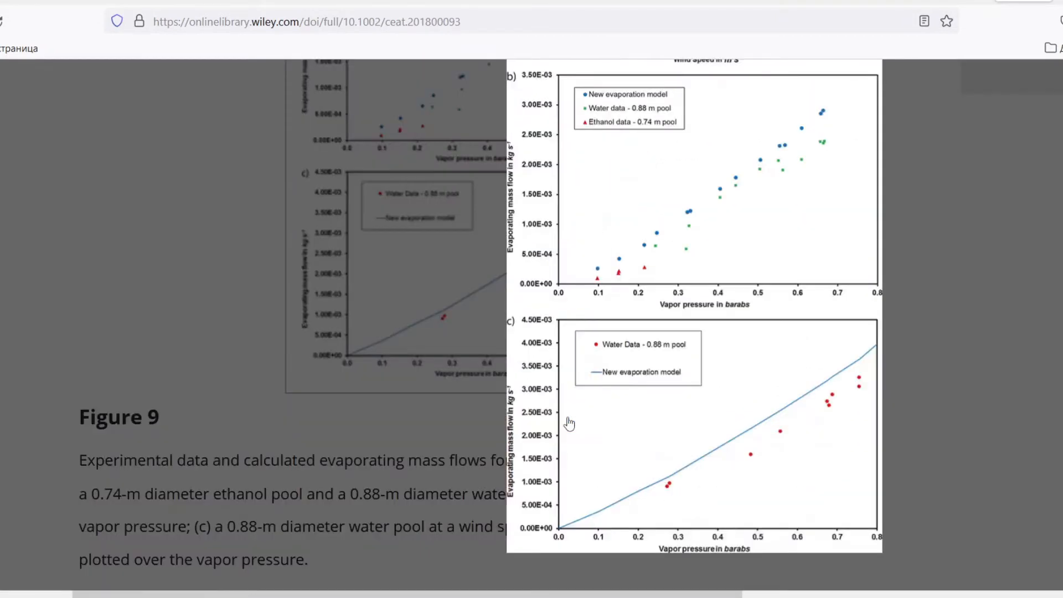
pyautogui.scroll(3, 569, 424)
pyautogui.hscroll(5, 570, 424)
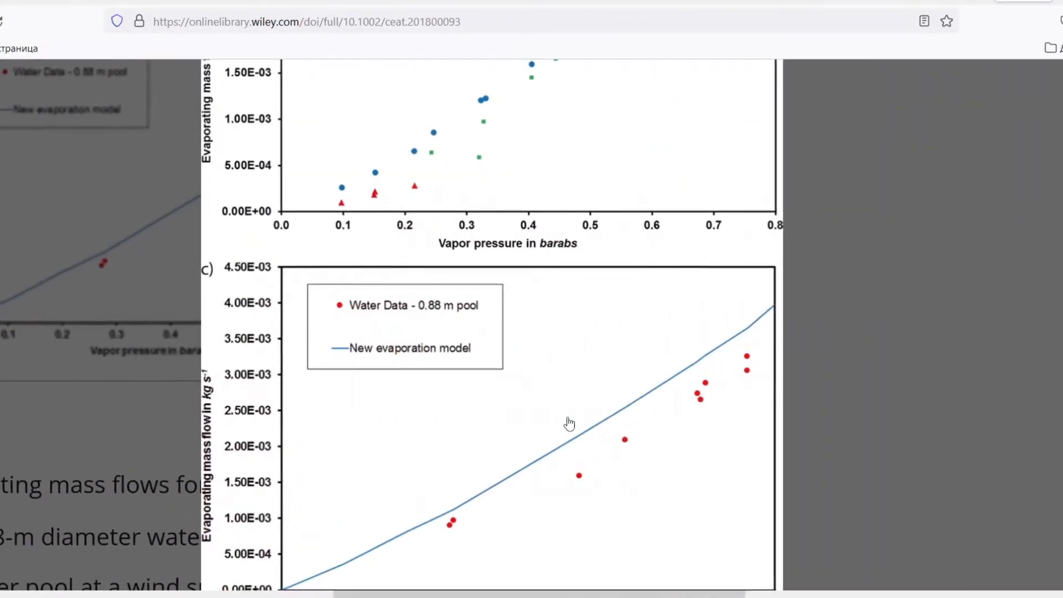
pyautogui.scroll(-2, 569, 424)
pyautogui.scroll(2, 569, 424)
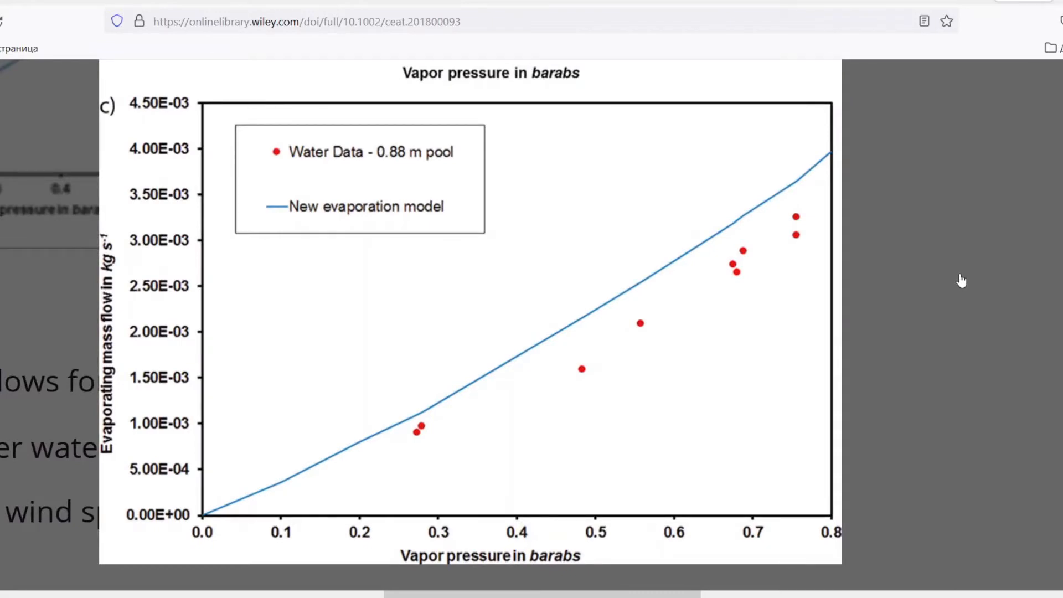
# Switch to Paint and paste the captured screenshot of the enlarged chart (c).
pyautogui.press('super')
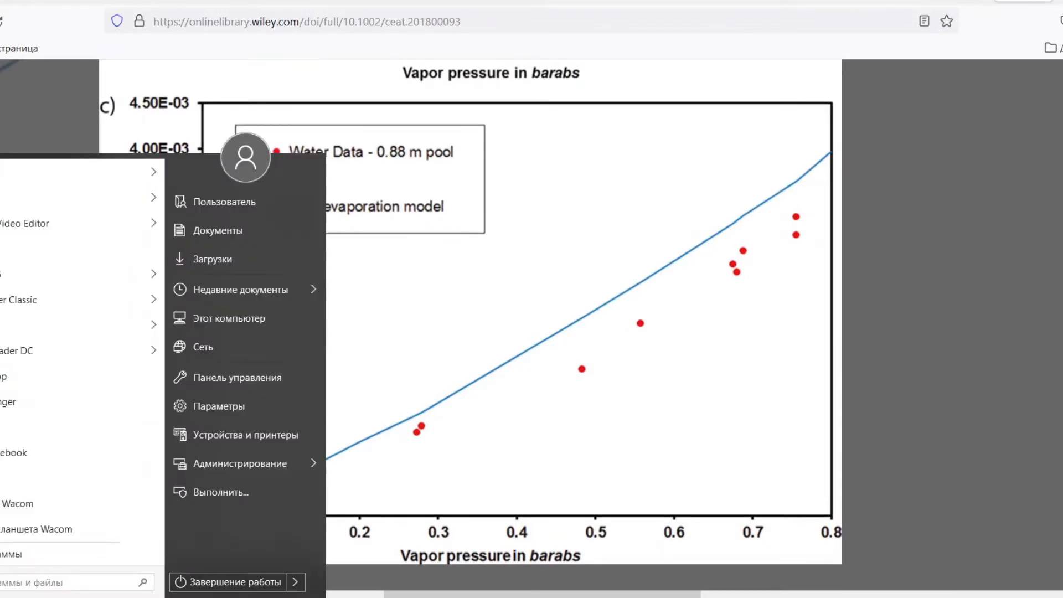
pyautogui.press('Escape')
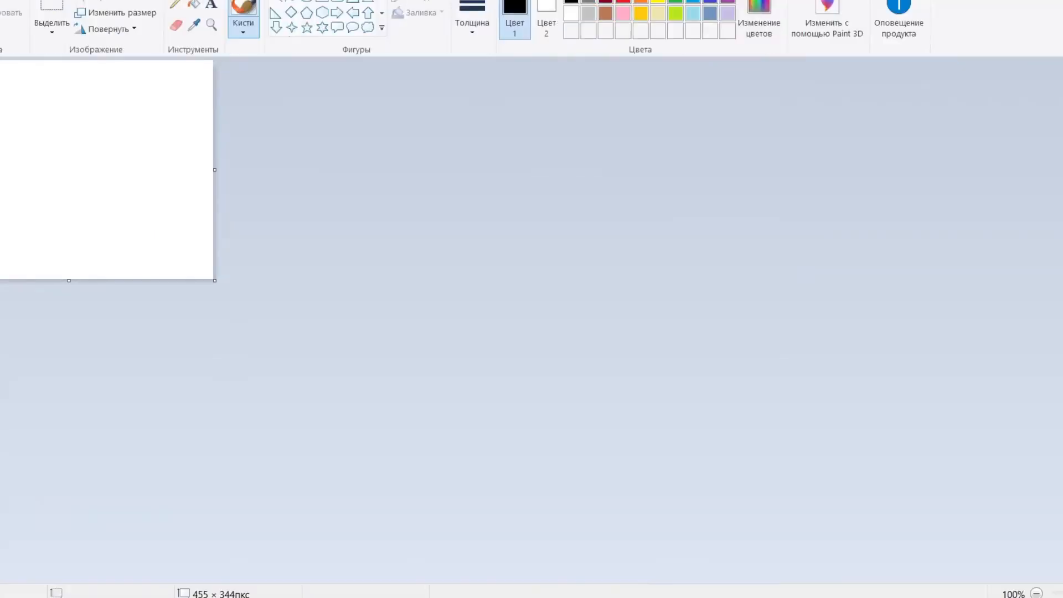
pyautogui.hotkey('ctrl', 'v')
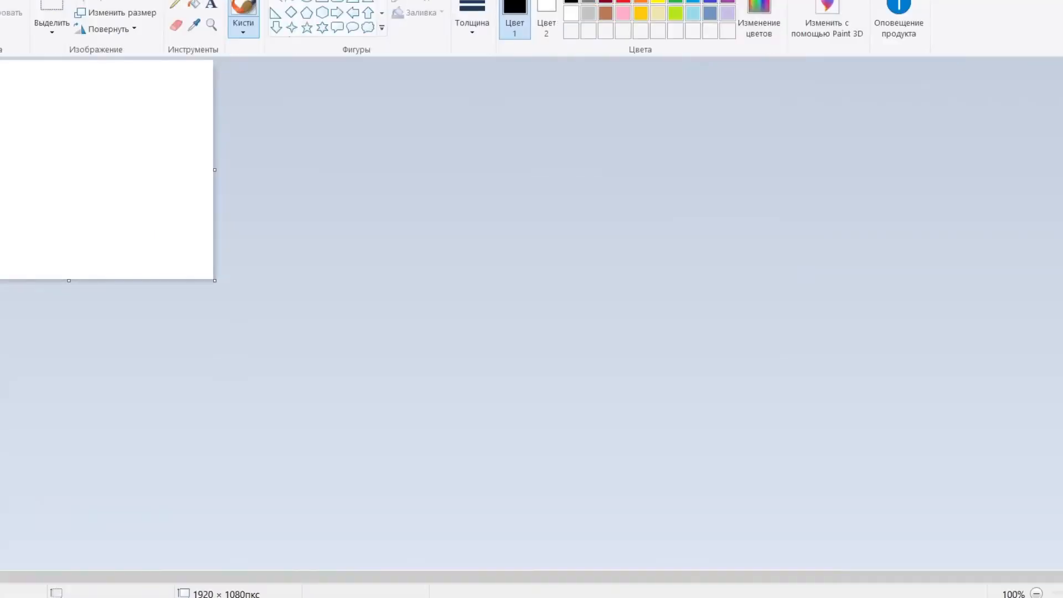
pyautogui.scroll(-3, 532, 313)
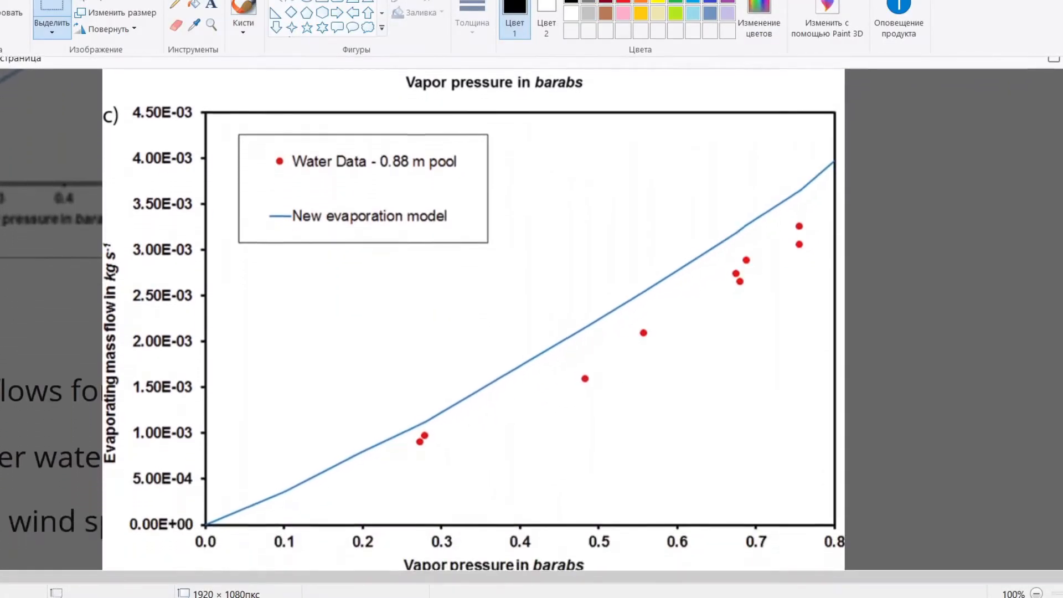
pyautogui.scroll(-1, 263, 160)
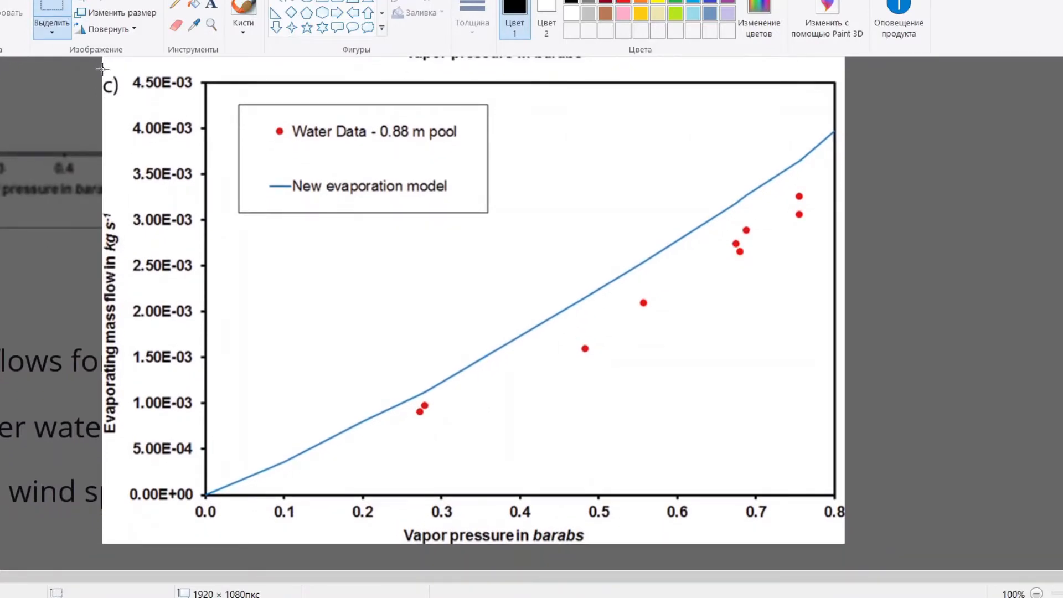
# Copy the chart (c) region, about 1167 × 749 px, into a new image, discarding the full screenshot without saving.
pyautogui.moveTo(103, 69)
pyautogui.mouseDown()
pyautogui.moveTo(609, 294)
pyautogui.moveTo(714, 430)
pyautogui.moveTo(806, 588)
pyautogui.moveTo(857, 556)
pyautogui.moveTo(844, 546)
pyautogui.mouseUp()
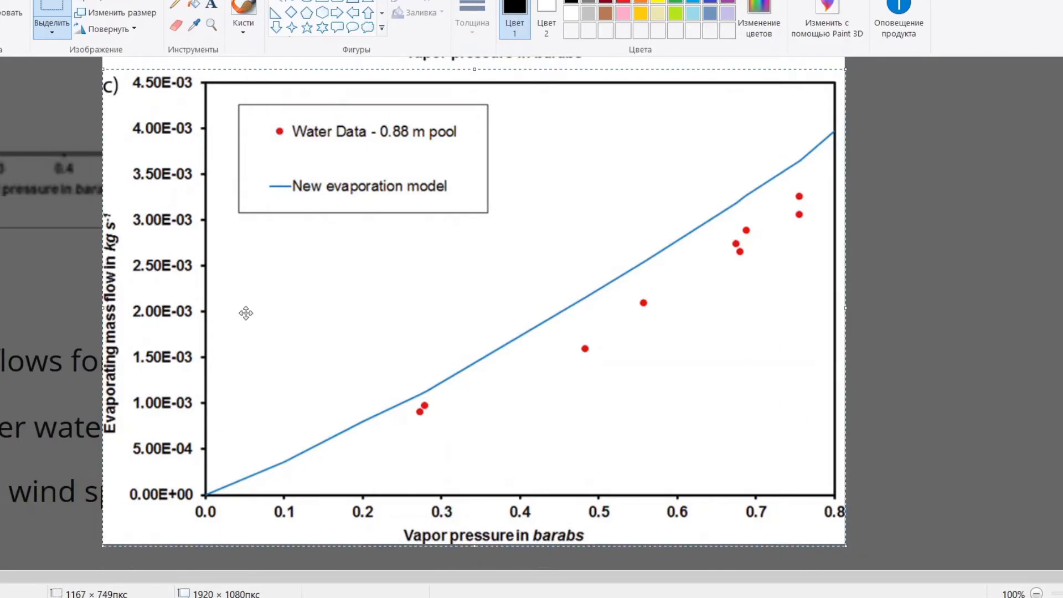
pyautogui.click(0, 0)
pyautogui.click(2, 3)
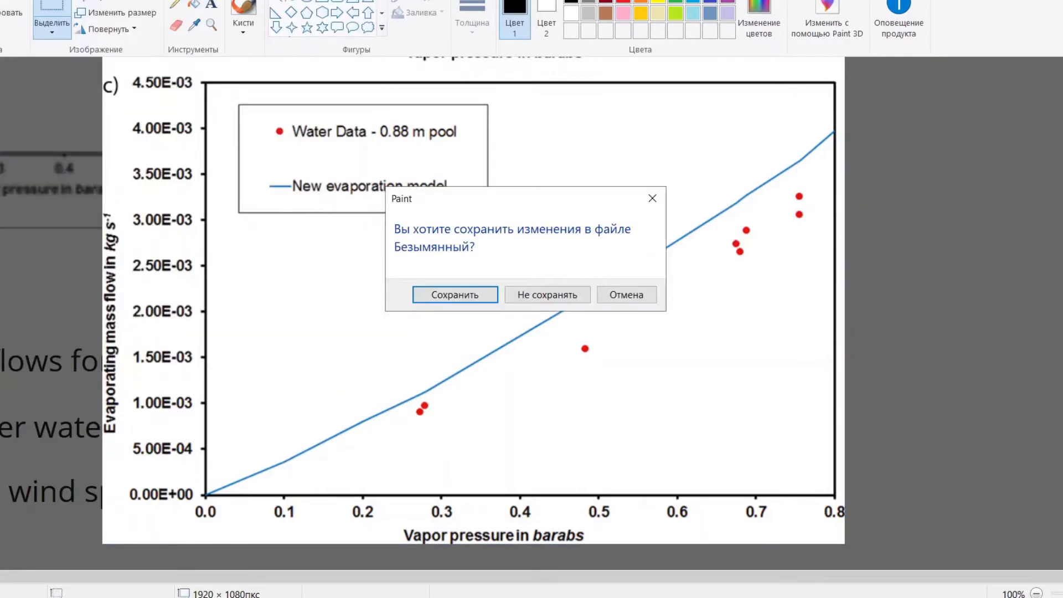
pyautogui.click(534, 295)
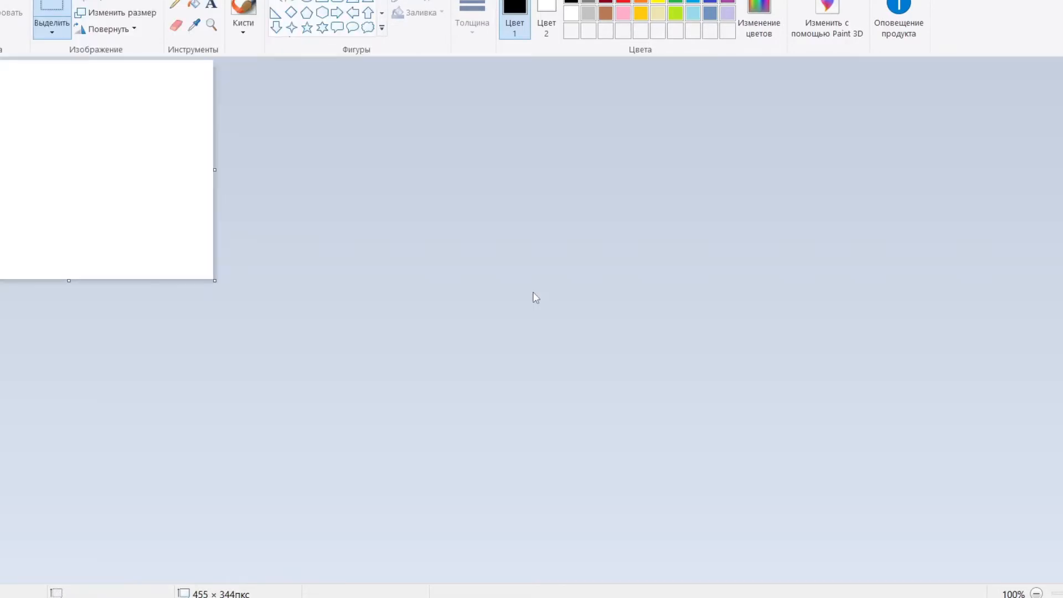
pyautogui.hotkey('ctrl', 'v')
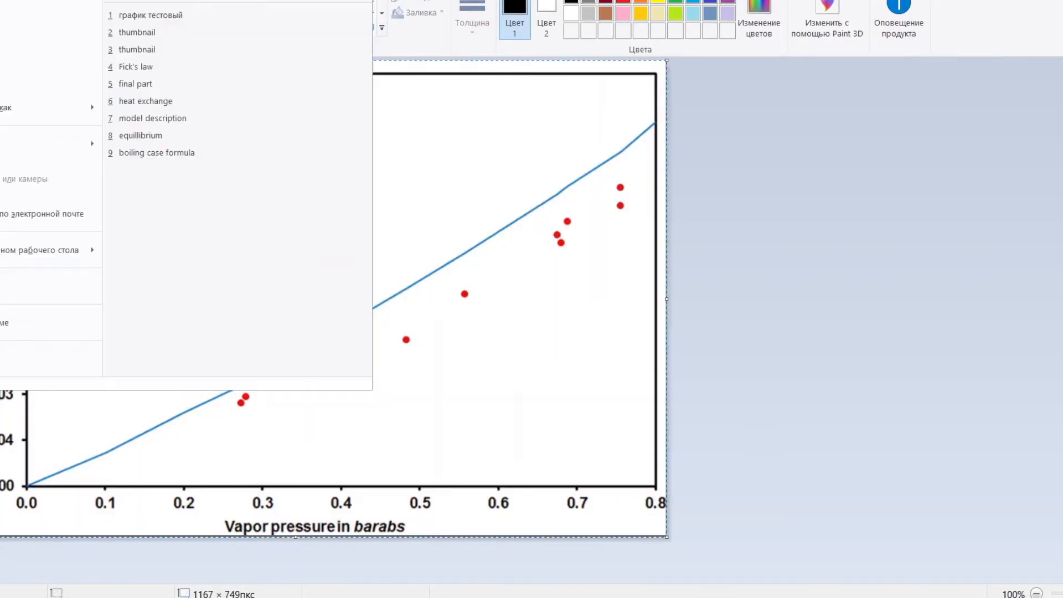
# Save the cropped chart as the PNG file trial-2 in the trials folder on disk_D.
pyautogui.click(2, 5)
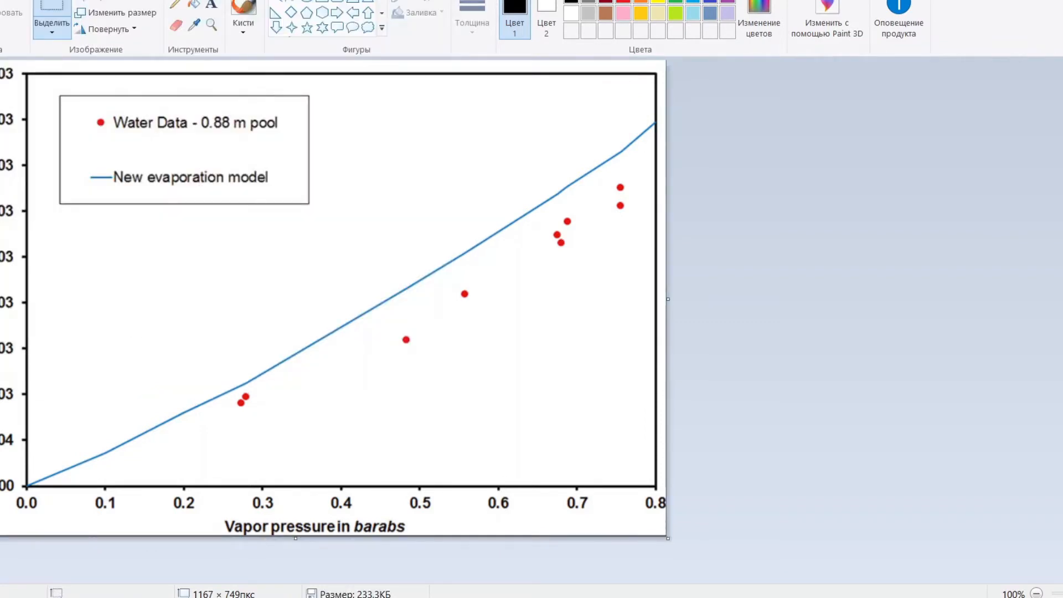
pyautogui.click(3, 2)
pyautogui.click(60, 111)
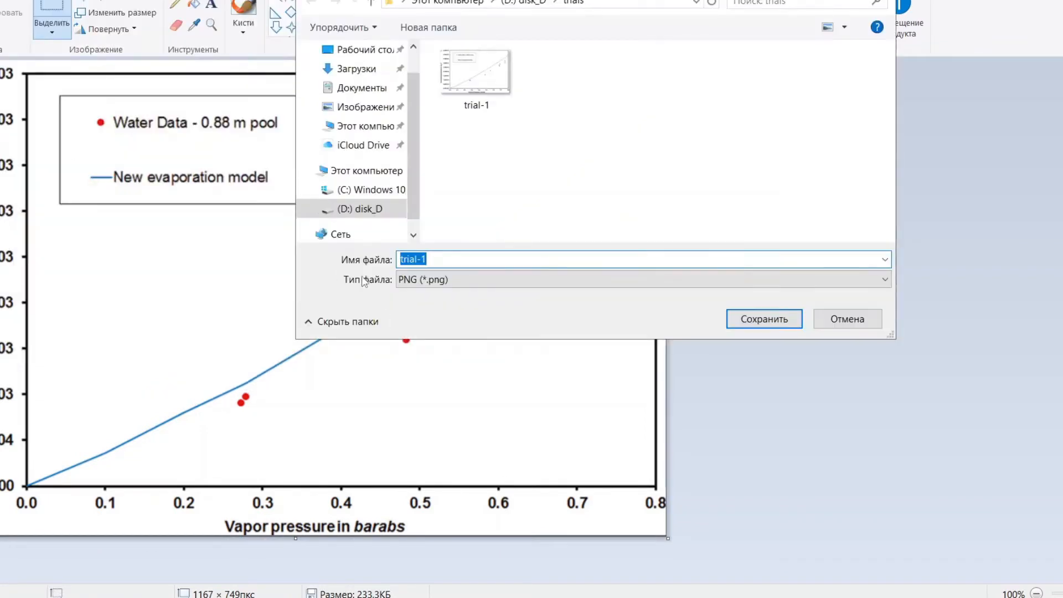
pyautogui.click(463, 259)
pyautogui.press('BackSpace')
pyautogui.write('2')
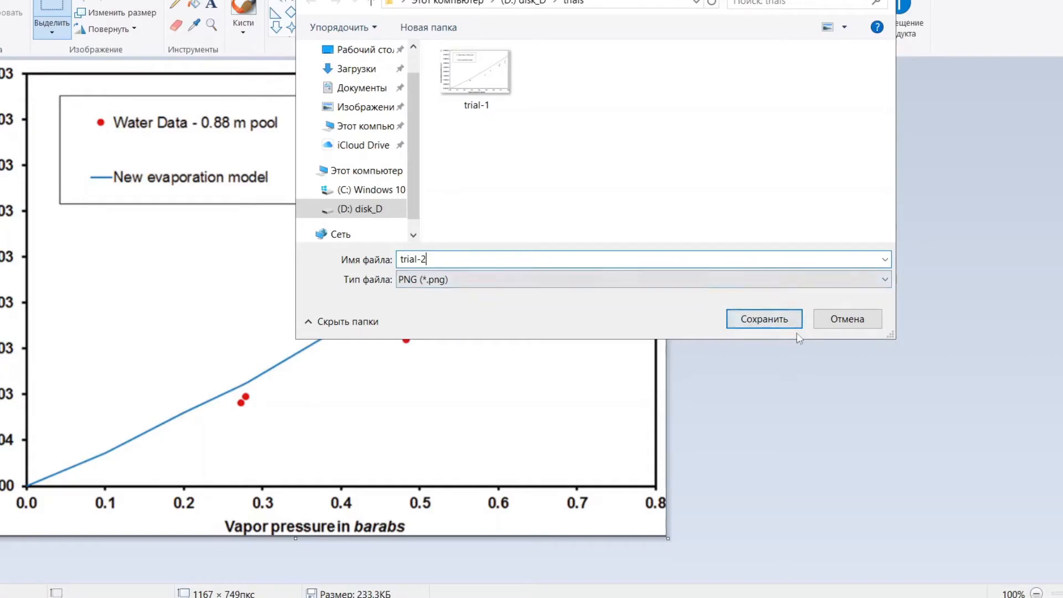
pyautogui.click(774, 317)
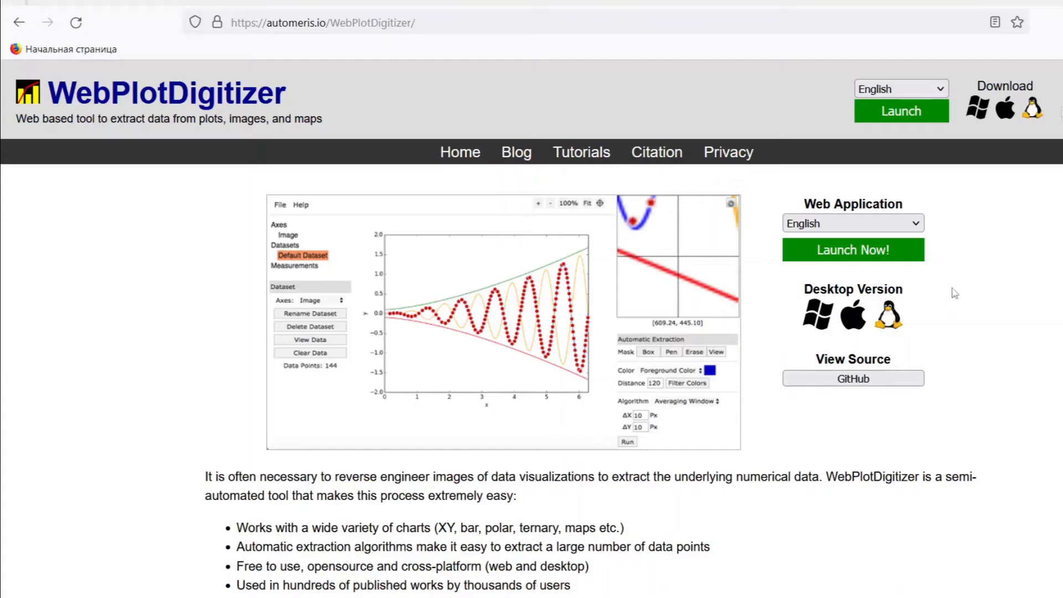
# Launch the WebPlotDigitizer web application in English from its website.
pyautogui.click(916, 227)
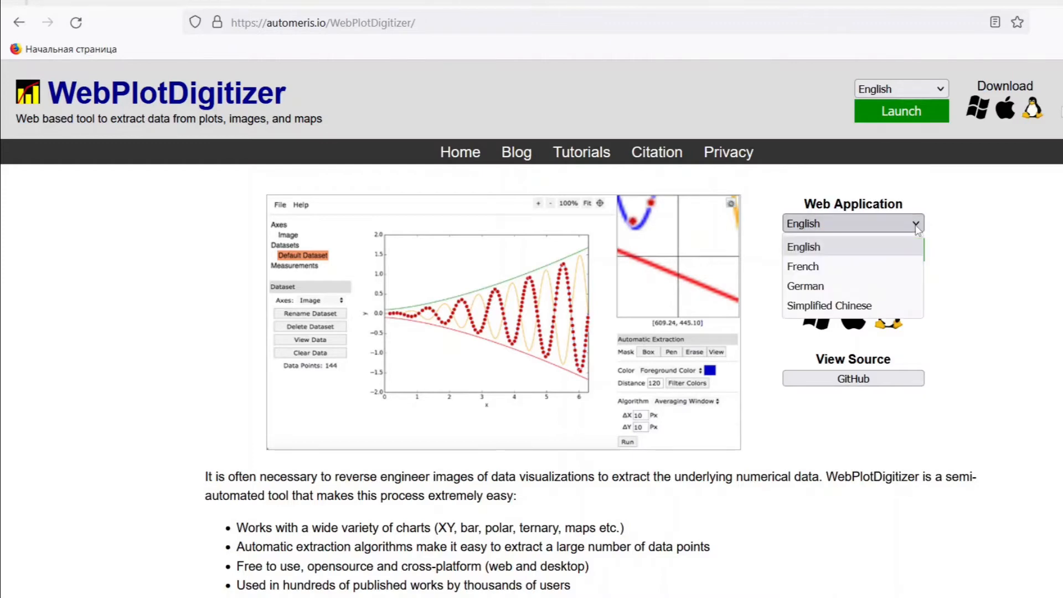
pyautogui.click(891, 247)
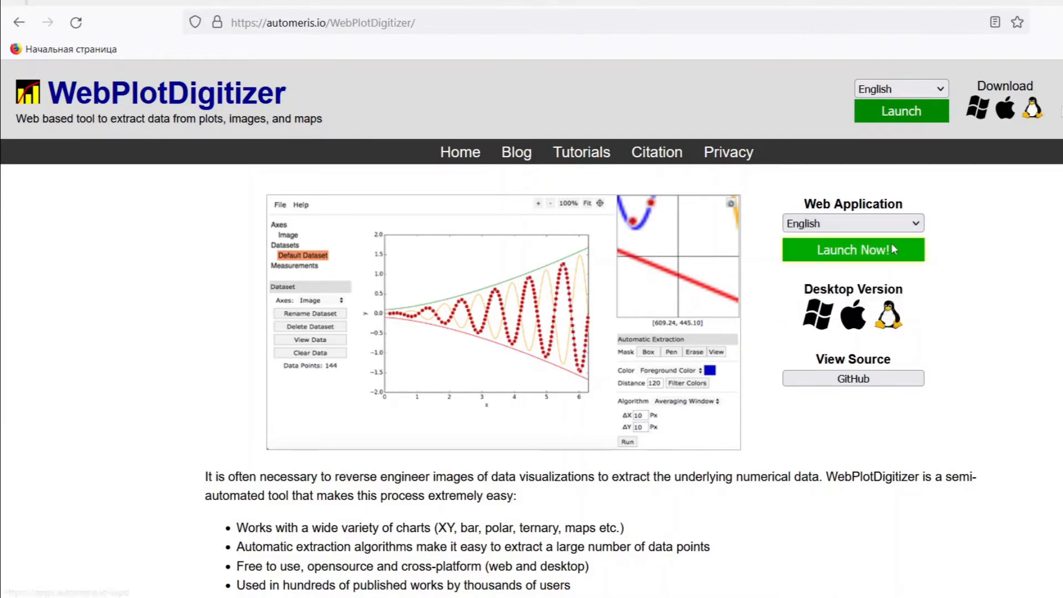
pyautogui.click(880, 254)
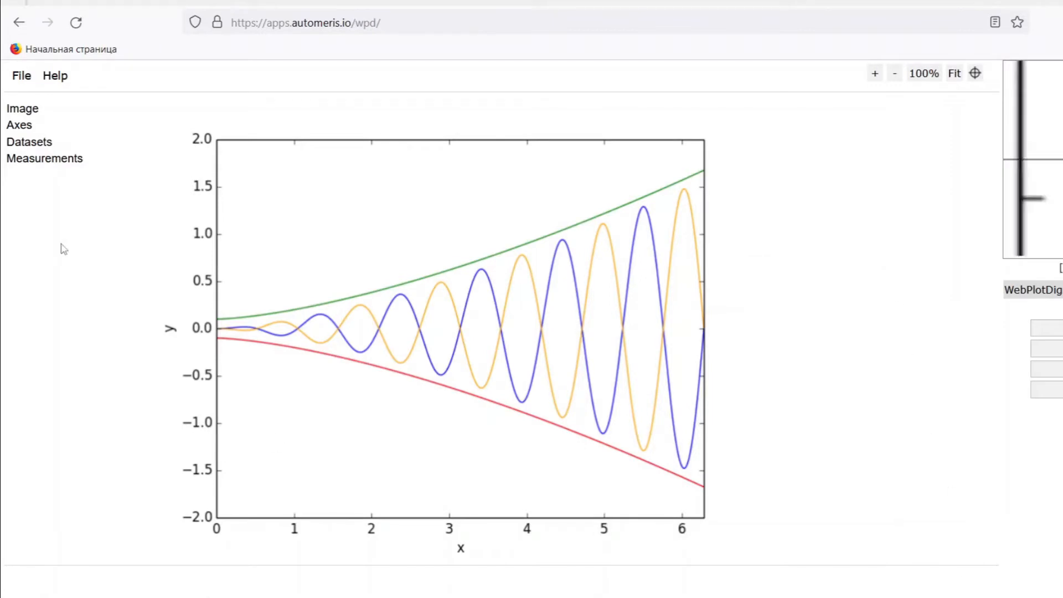
# Load the image trial-2 into WebPlotDigitizer.
pyautogui.click(23, 76)
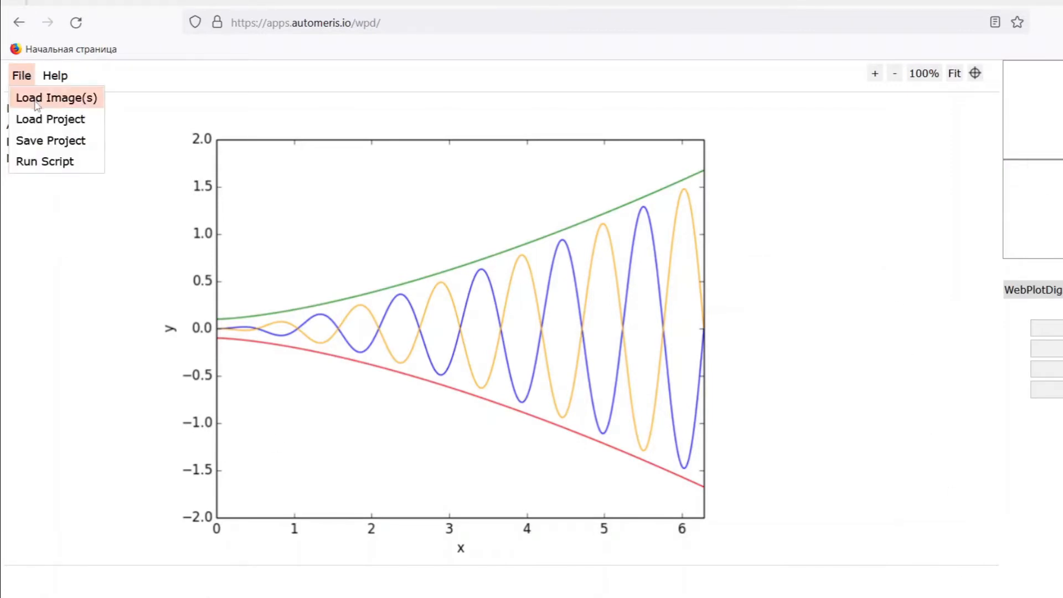
pyautogui.click(27, 98)
pyautogui.click(536, 167)
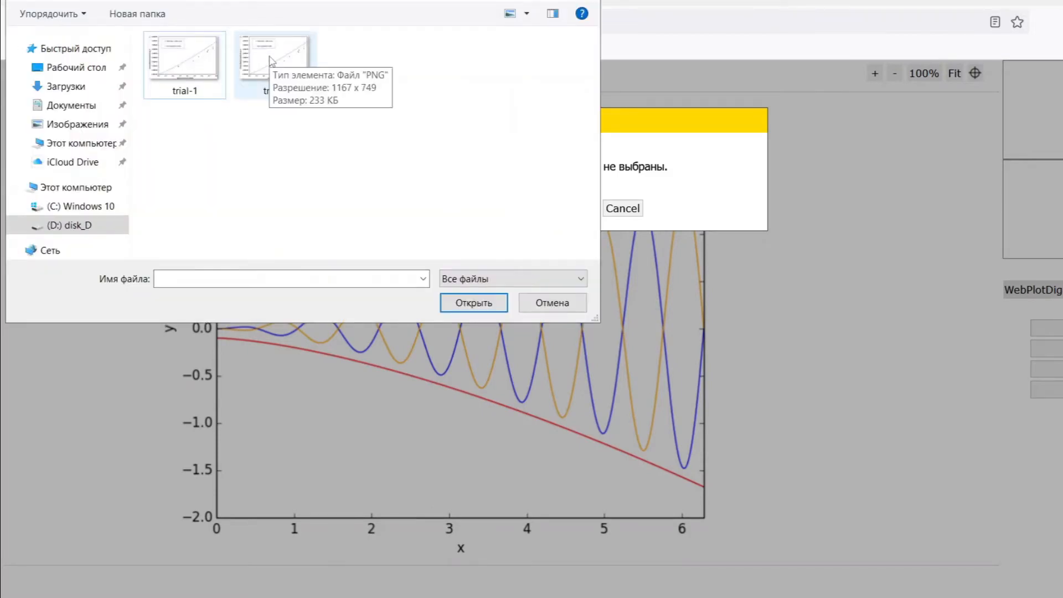
pyautogui.doubleClick(271, 59)
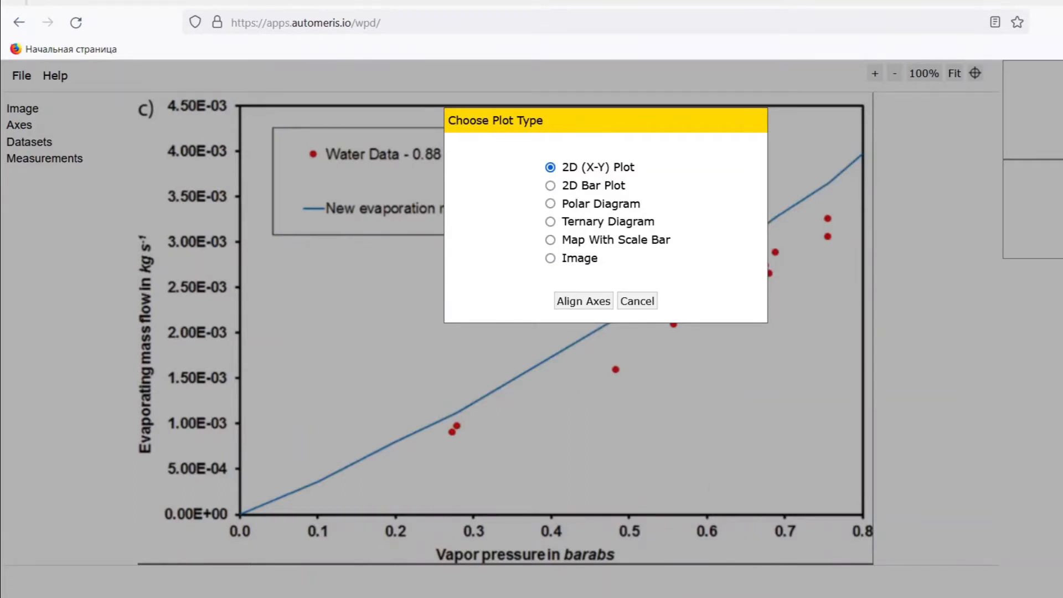
# Align axes for a 2D (X-Y) plot, marking X1 at 0.1, X2 at 0.7, Y1 at 5.00E-04 and Y2 at 4.00E-03.
pyautogui.click(450, 304)
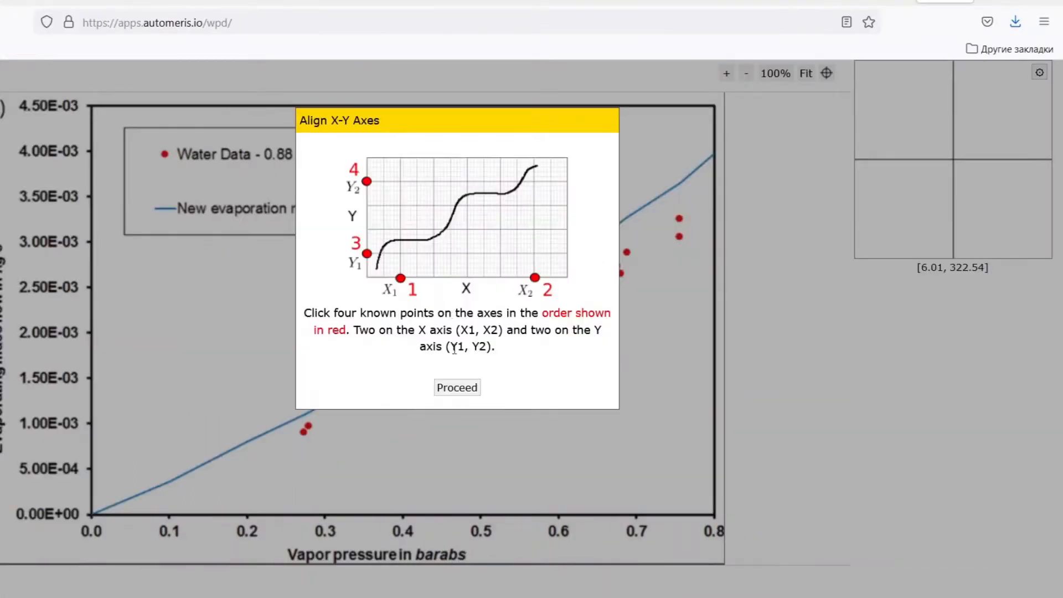
pyautogui.click(457, 388)
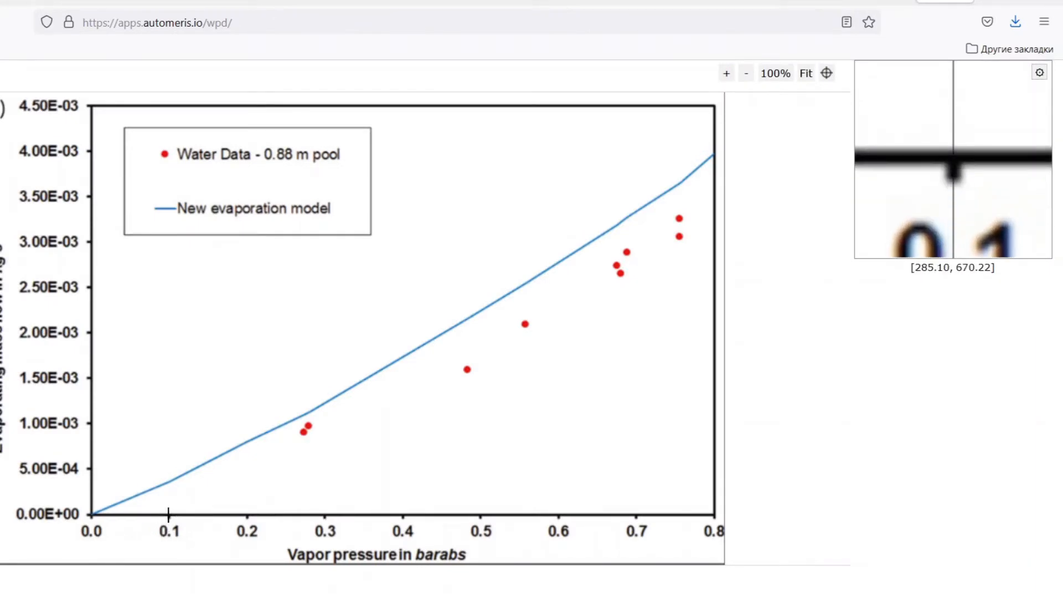
pyautogui.click(169, 515)
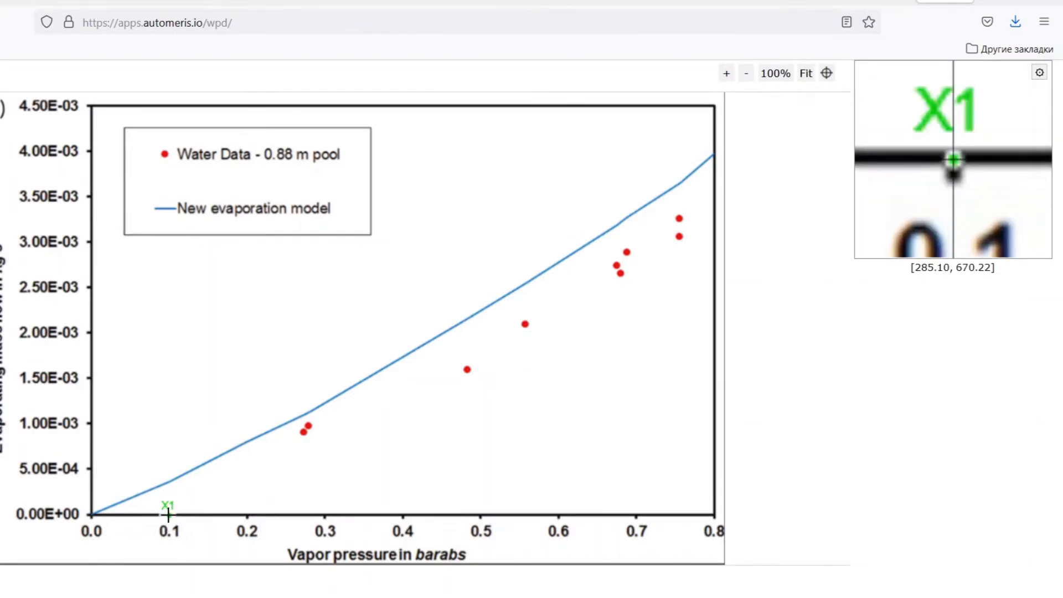
pyautogui.click(636, 513)
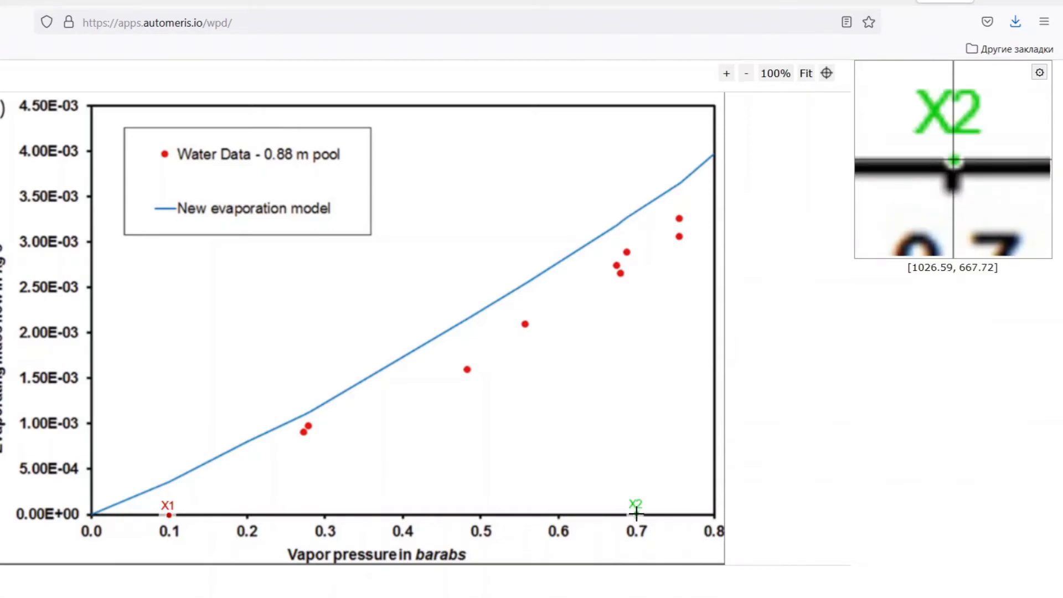
pyautogui.click(91, 469)
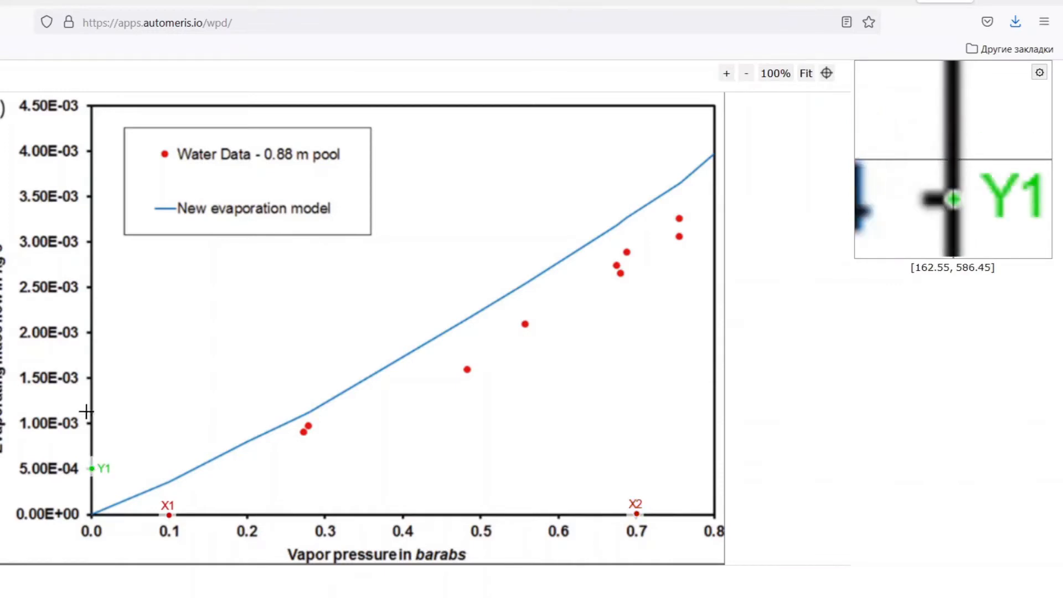
pyautogui.click(92, 151)
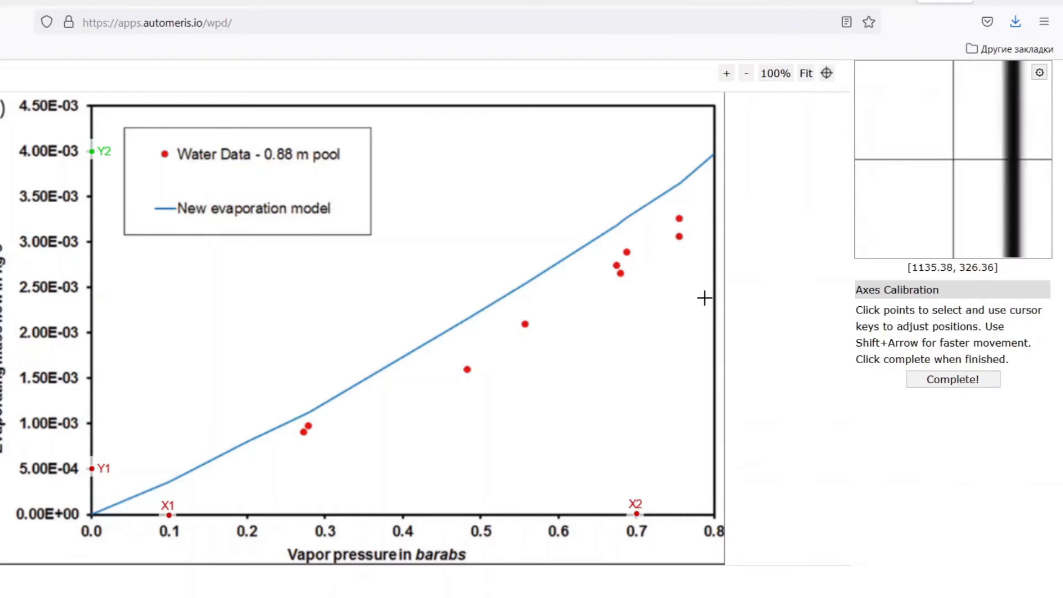
# Complete the axes calibration with X values 0.1 and 0.7 and Y values 0.0005 and 0.004.
pyautogui.click(943, 384)
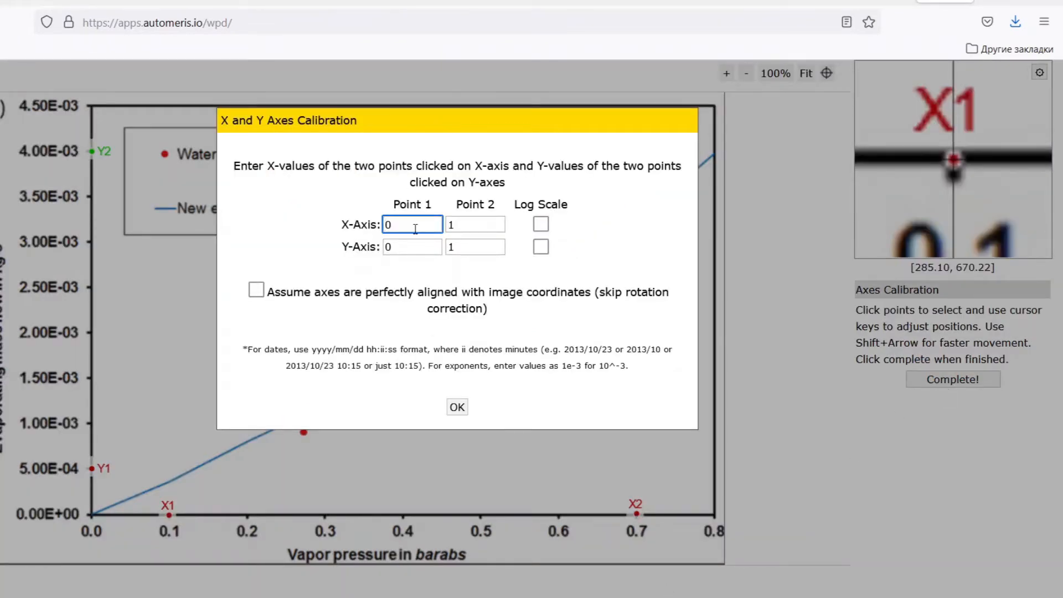
pyautogui.write('.1')
pyautogui.click(472, 227)
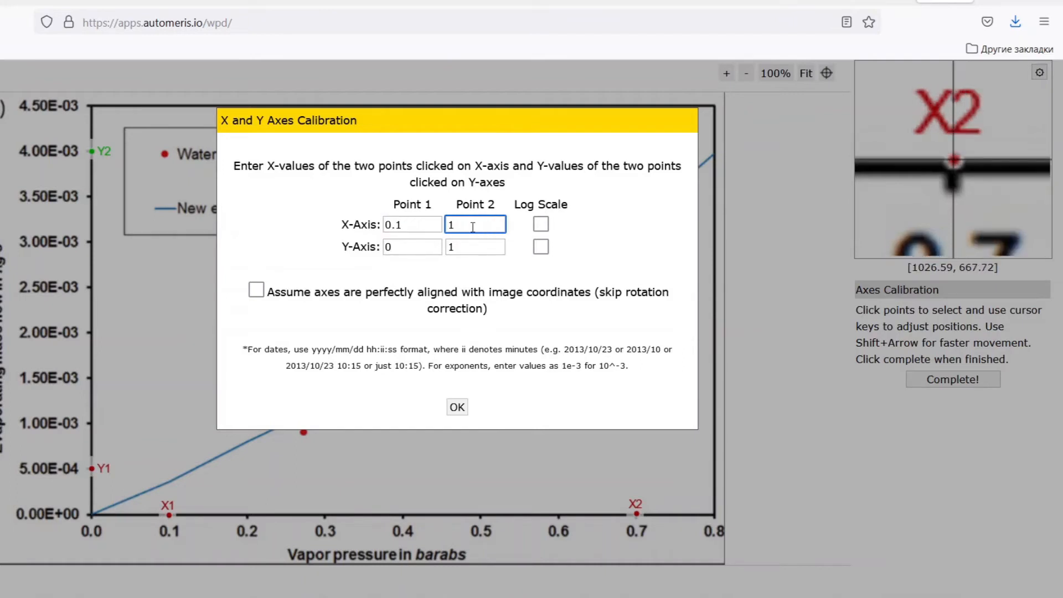
pyautogui.write('0.7')
pyautogui.click(399, 249)
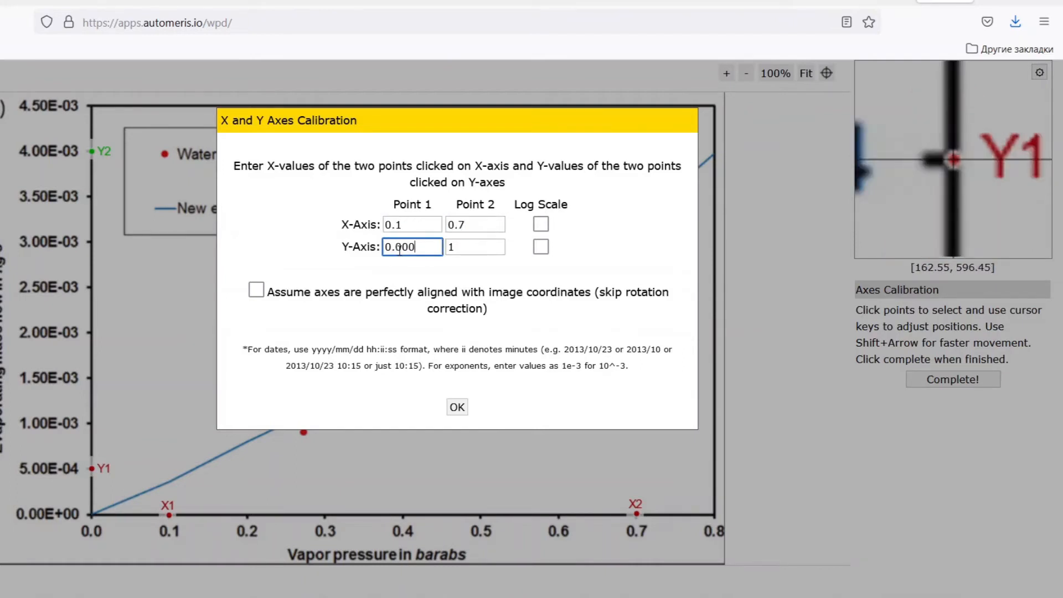
pyautogui.click(484, 248)
pyautogui.write('0')
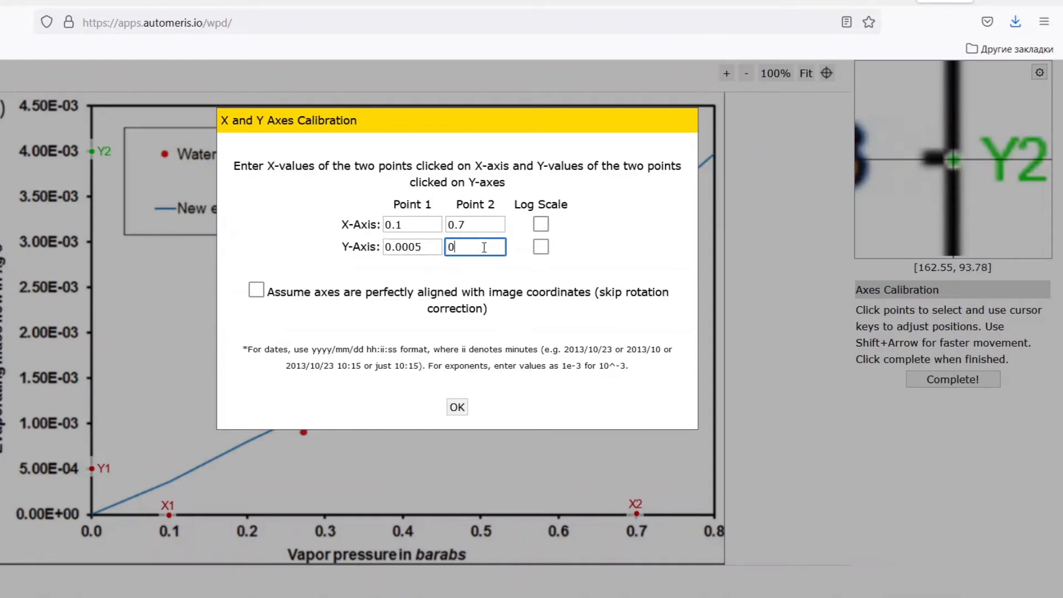
pyautogui.write('.004')
pyautogui.click(457, 408)
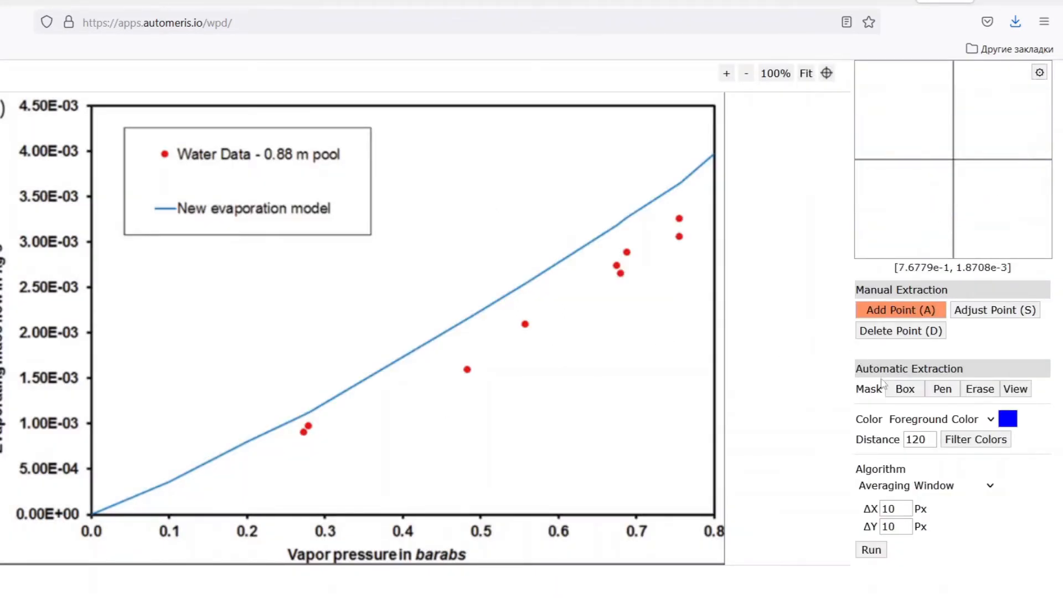
# Set the foreground color for automatic extraction by sampling the blue New evaporation model line on the chart.
pyautogui.click(991, 419)
pyautogui.click(991, 419)
pyautogui.click(1008, 420)
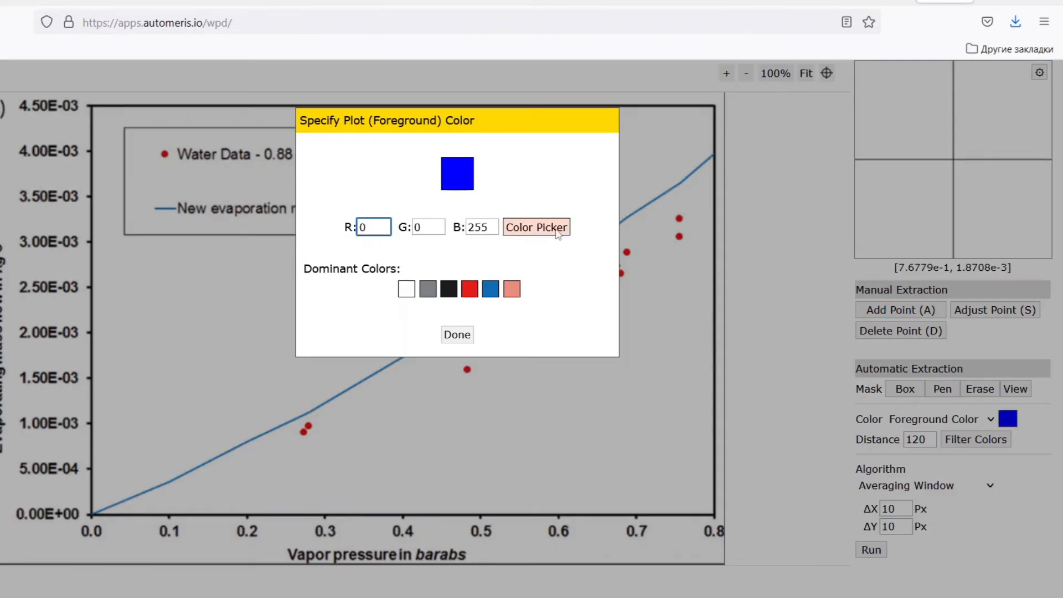
pyautogui.click(557, 233)
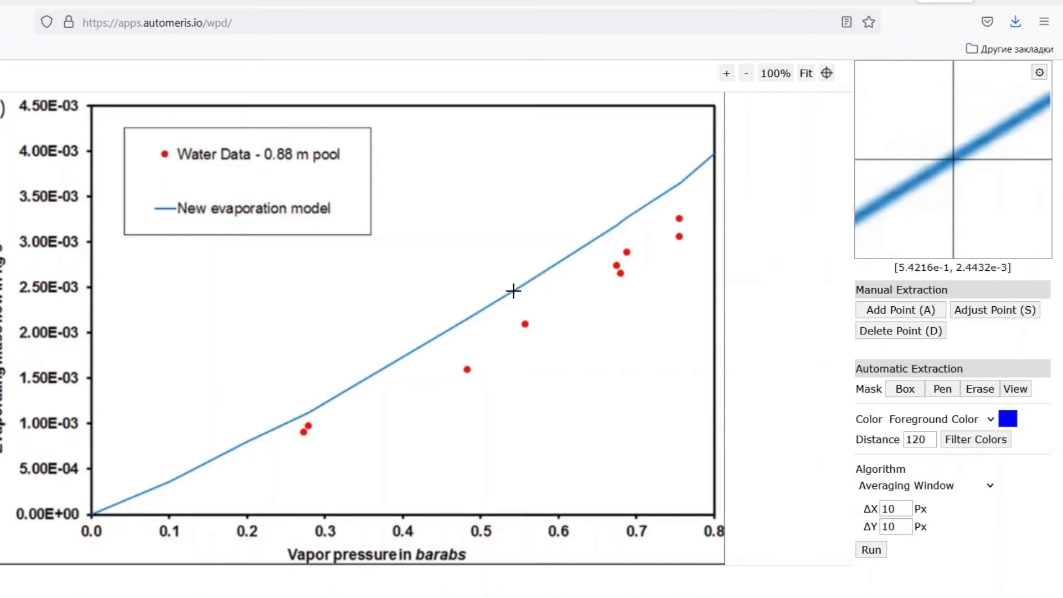
pyautogui.click(513, 290)
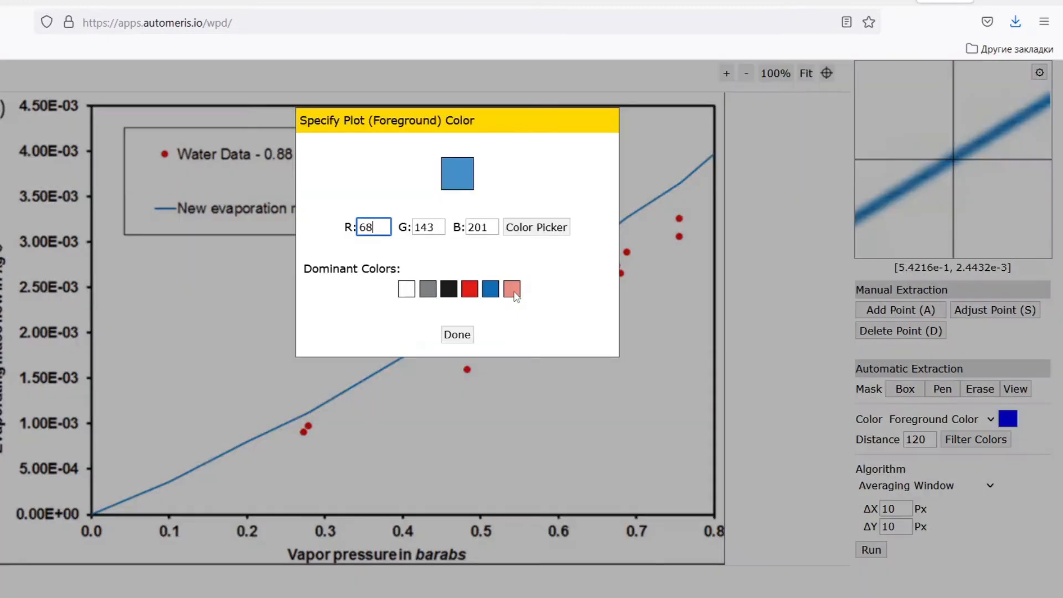
pyautogui.click(464, 343)
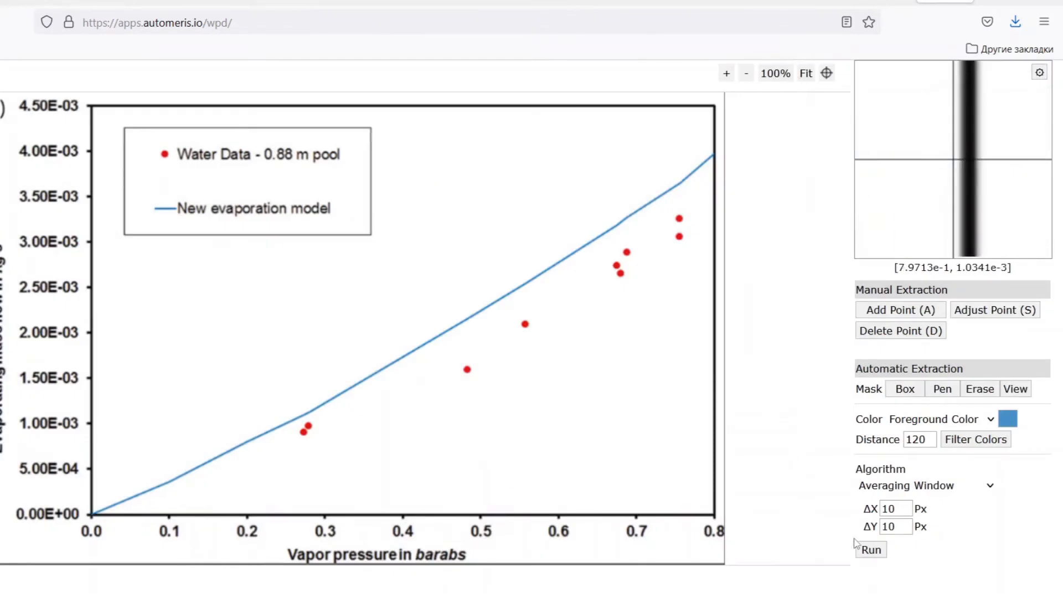
# Run the automatic extraction with the Averaging Window algorithm and a color distance of 30.
pyautogui.click(871, 550)
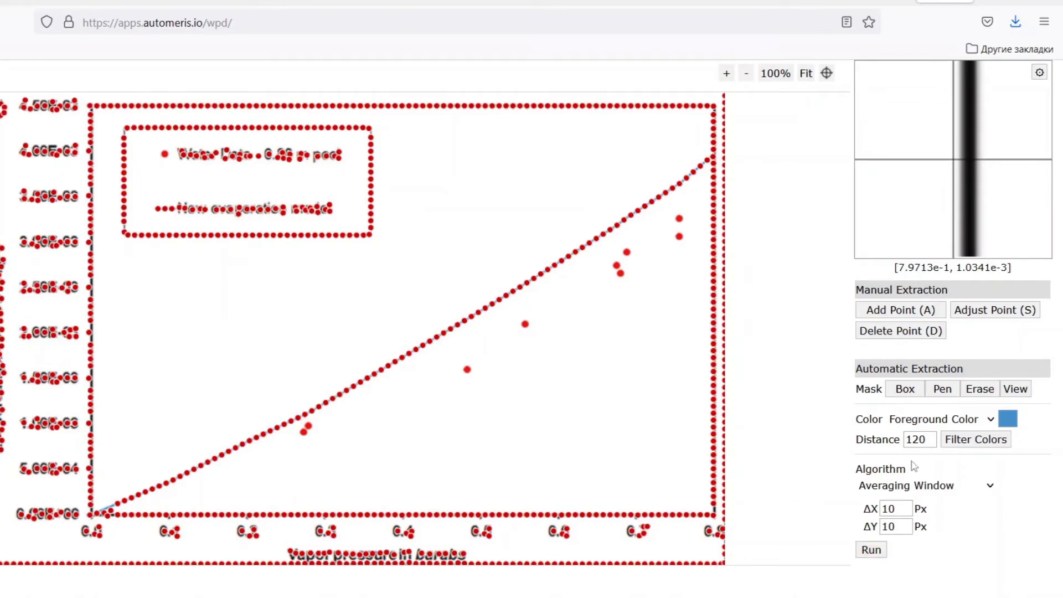
pyautogui.click(933, 442)
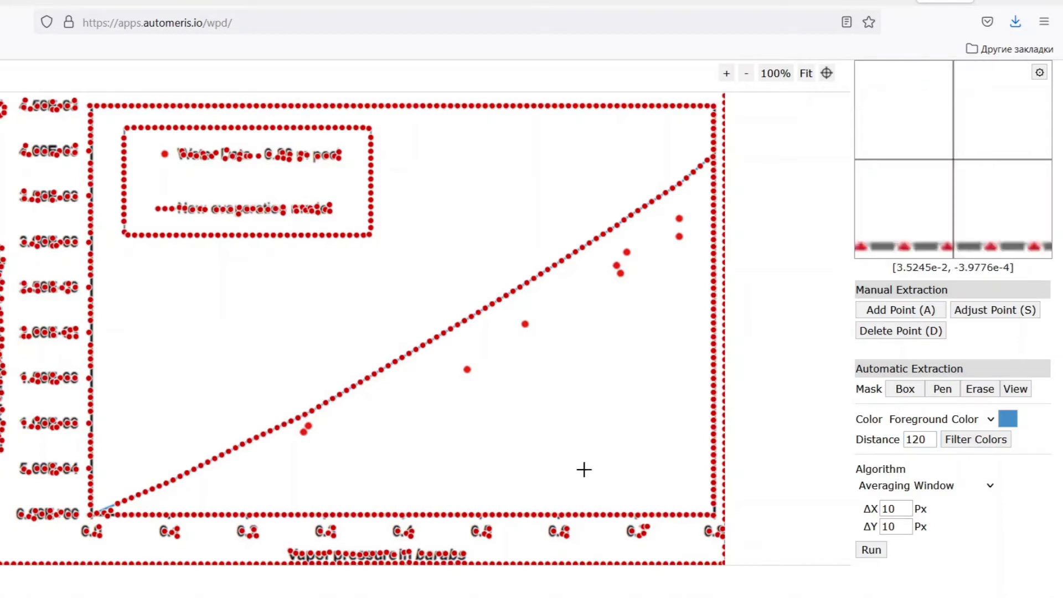
pyautogui.doubleClick(934, 441)
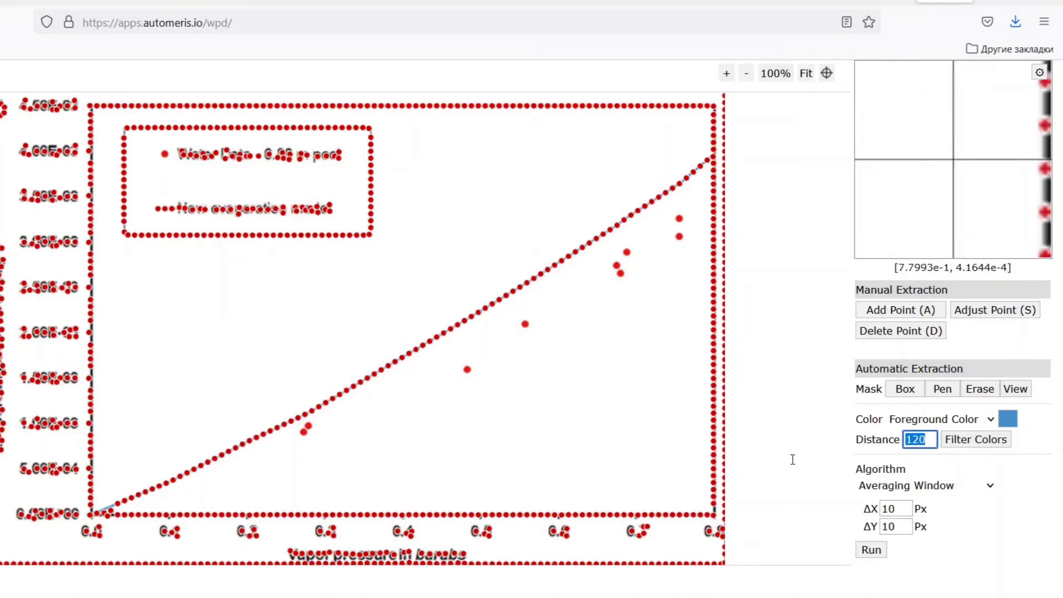
pyautogui.write('30')
pyautogui.click(871, 549)
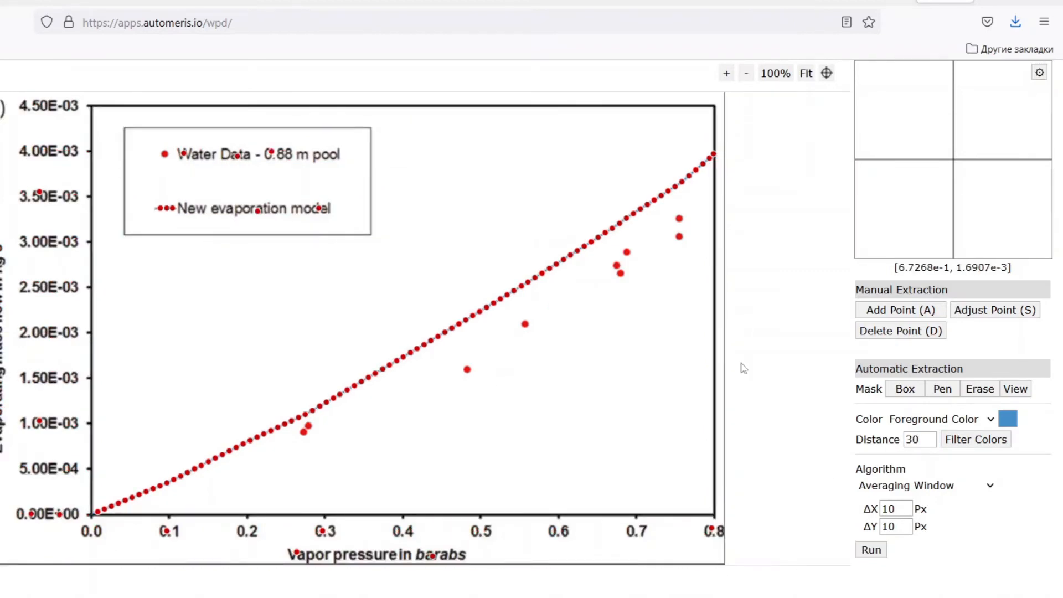
# Delete the stray extracted points on the legend's line sample and on its two text labels.
pyautogui.click(900, 331)
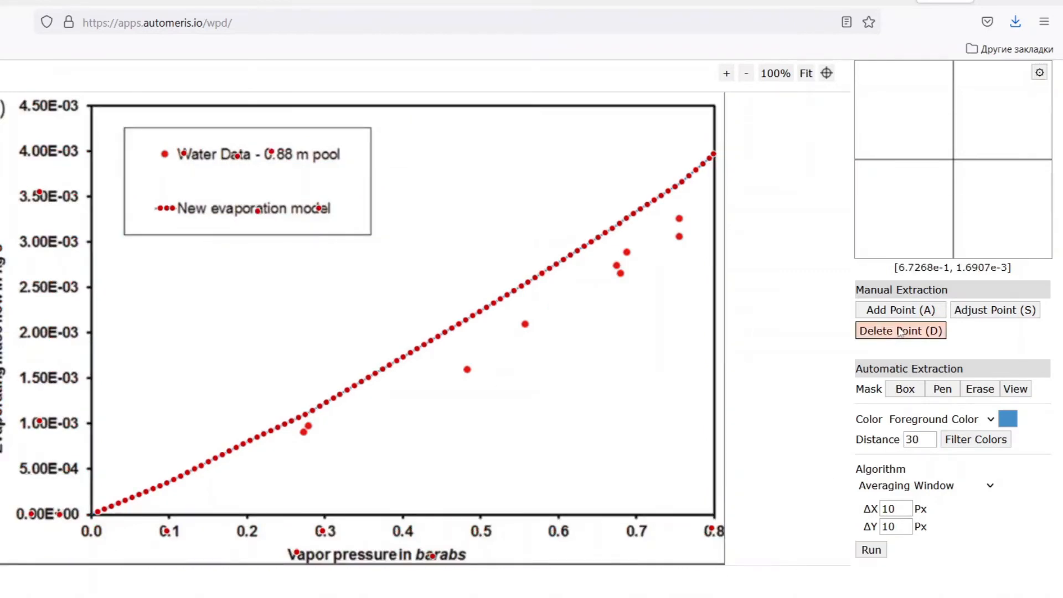
pyautogui.click(161, 207)
pyautogui.click(162, 206)
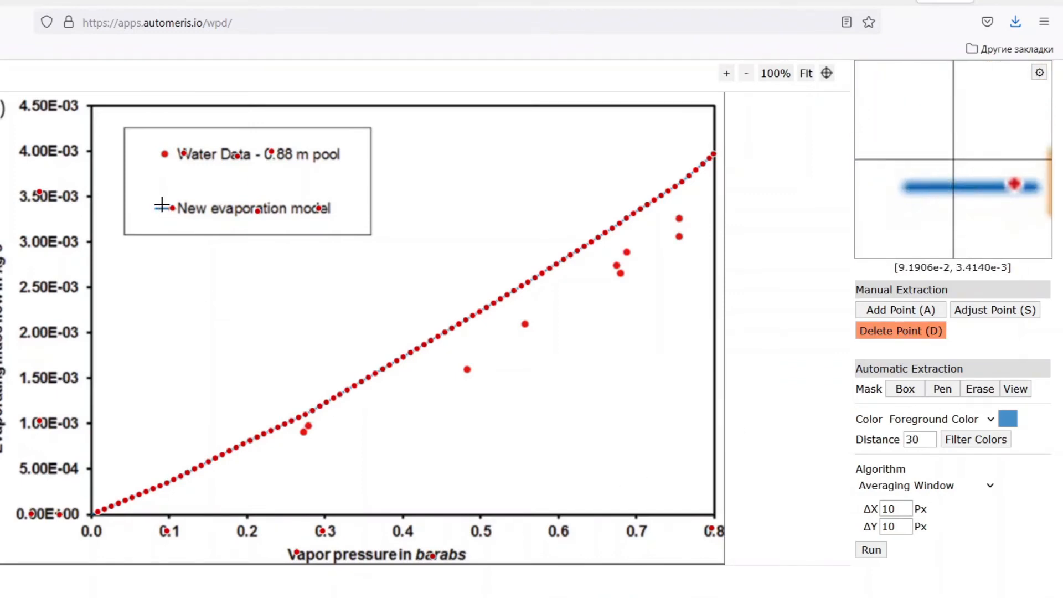
pyautogui.click(162, 205)
pyautogui.click(187, 154)
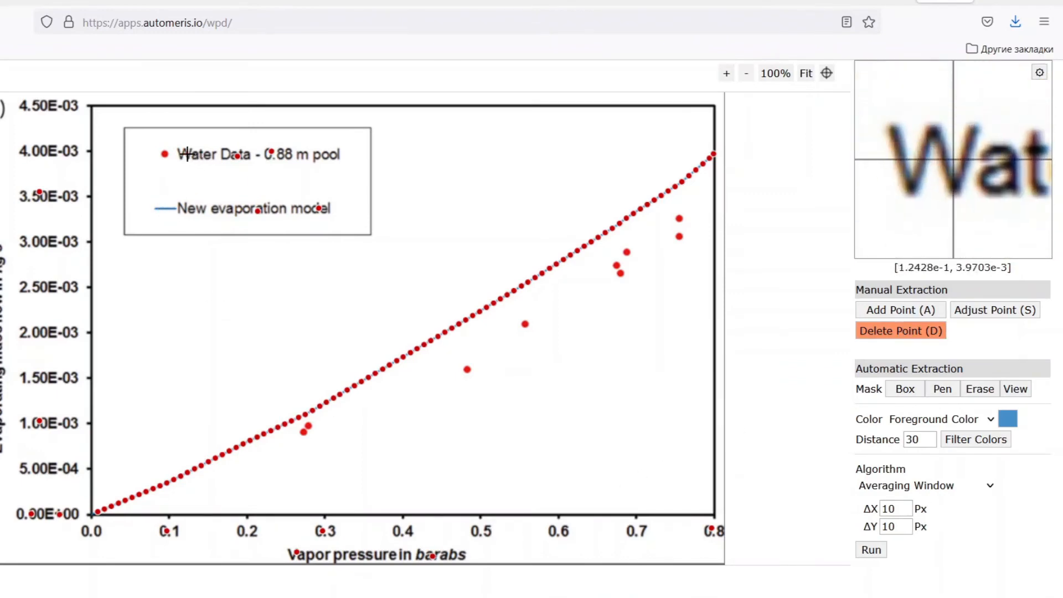
pyautogui.click(238, 156)
pyautogui.click(264, 156)
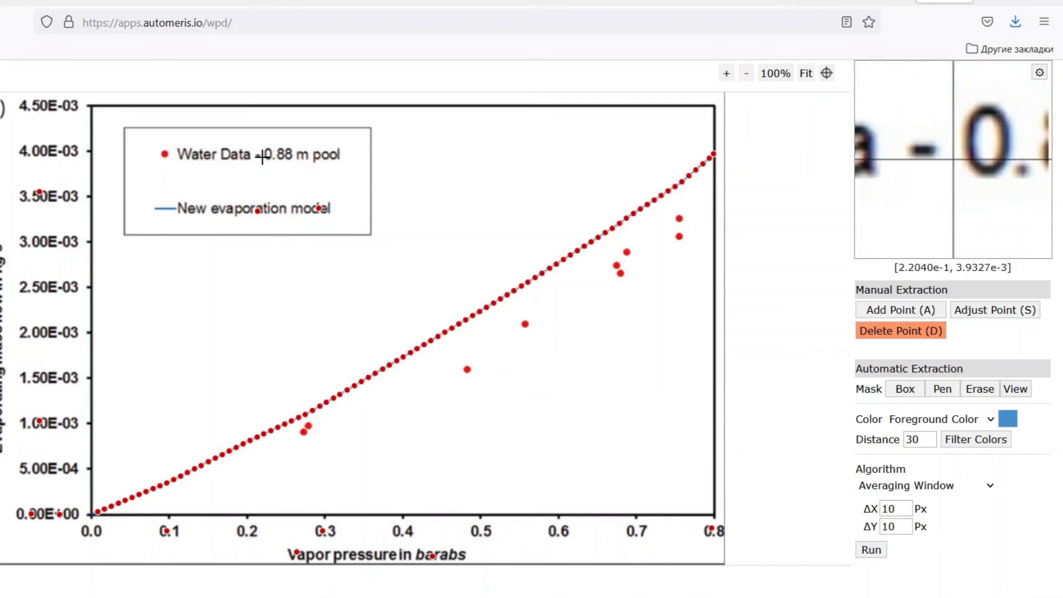
pyautogui.click(273, 217)
pyautogui.click(324, 217)
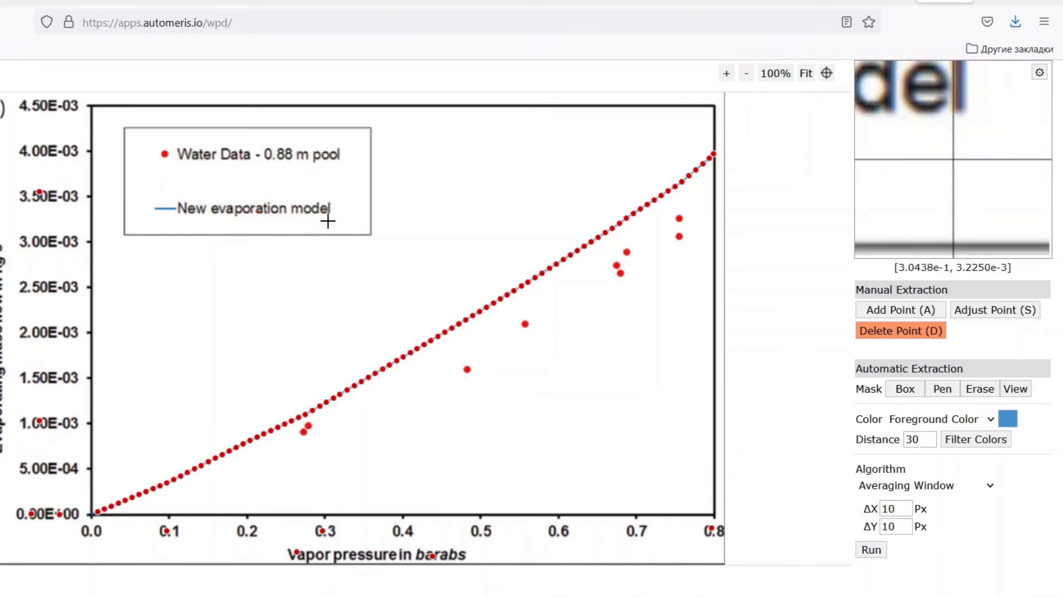
# Delete the stray extracted points on the Y-axis labels, the X-axis labels and the X-axis title.
pyautogui.click(32, 187)
pyautogui.click(33, 413)
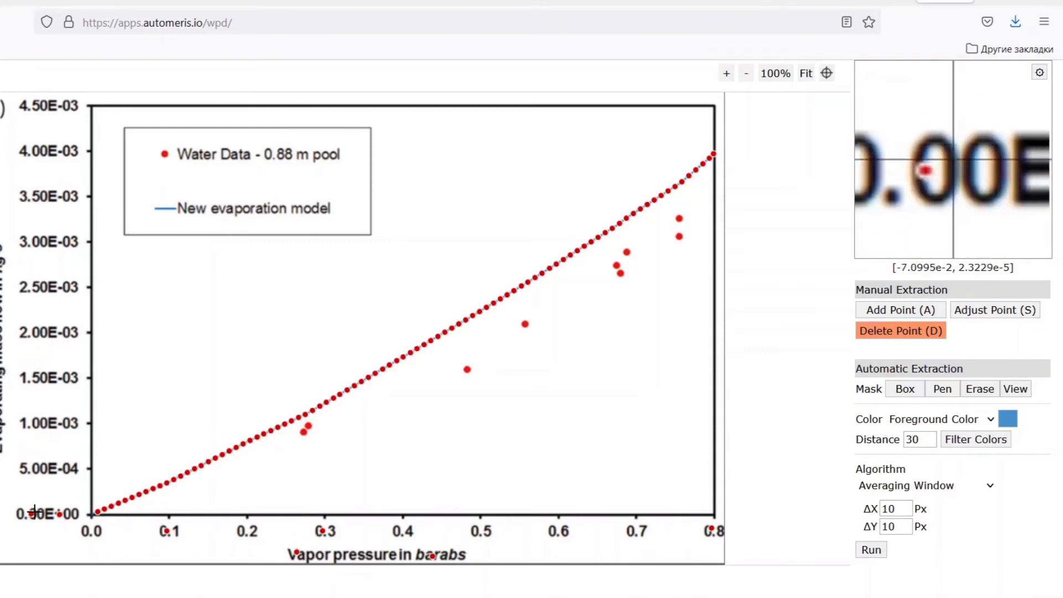
pyautogui.click(36, 514)
pyautogui.click(59, 514)
pyautogui.click(166, 530)
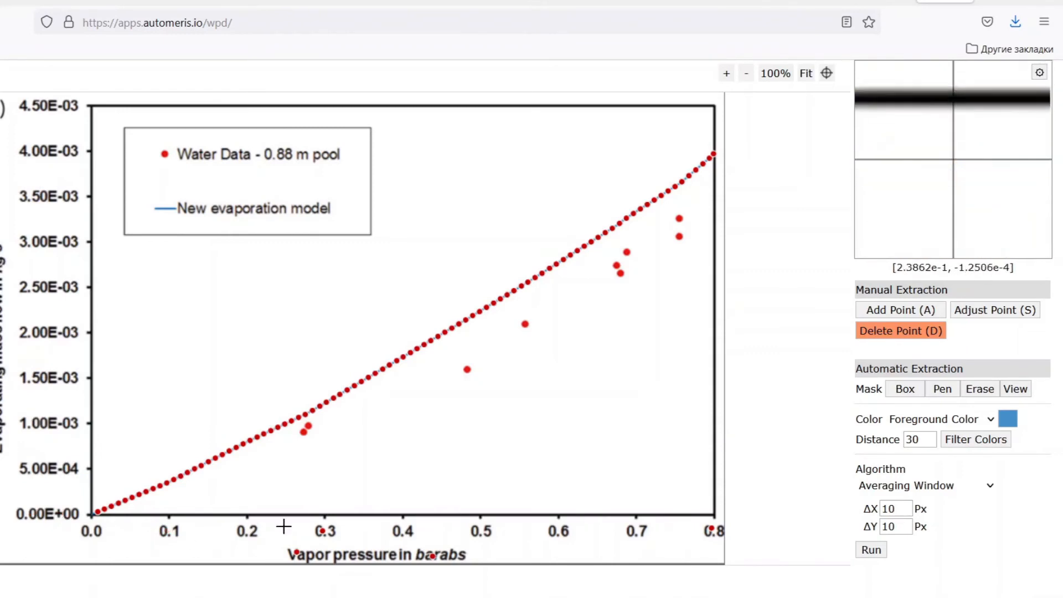
pyautogui.click(296, 552)
pyautogui.click(433, 555)
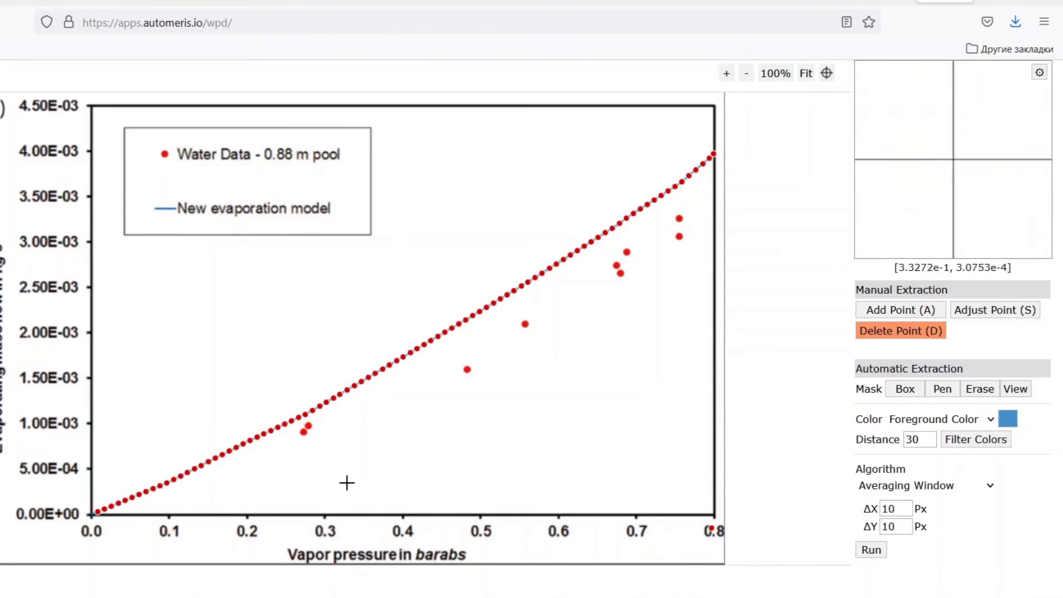
pyautogui.click(706, 530)
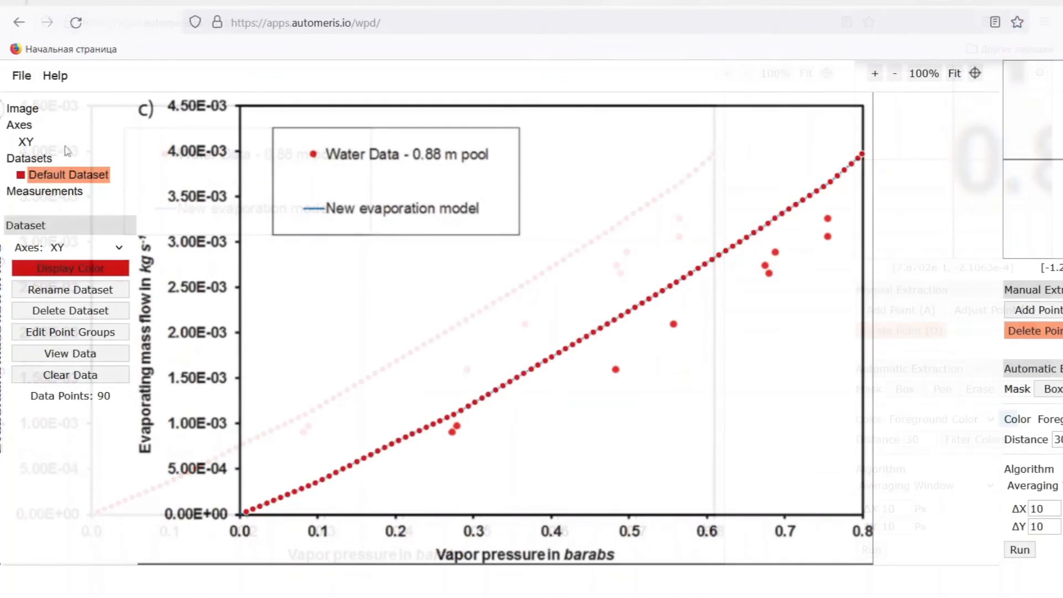
# Save the project as trial-2 by downloading it as a .tar project file.
pyautogui.moveTo(31, 75)
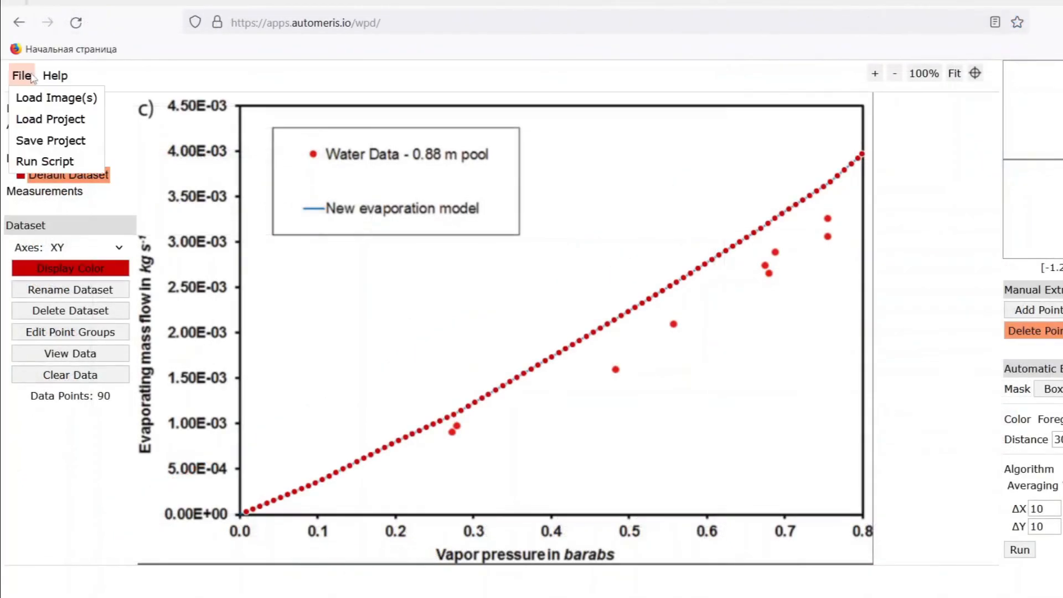
pyautogui.click(50, 143)
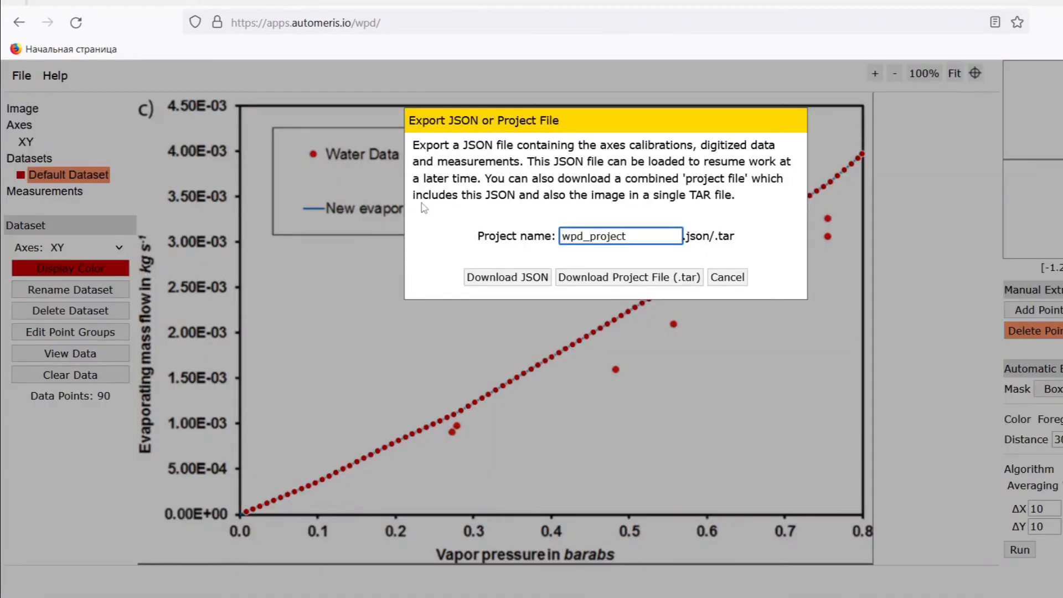
pyautogui.moveTo(655, 237); pyautogui.dragTo(403, 258)
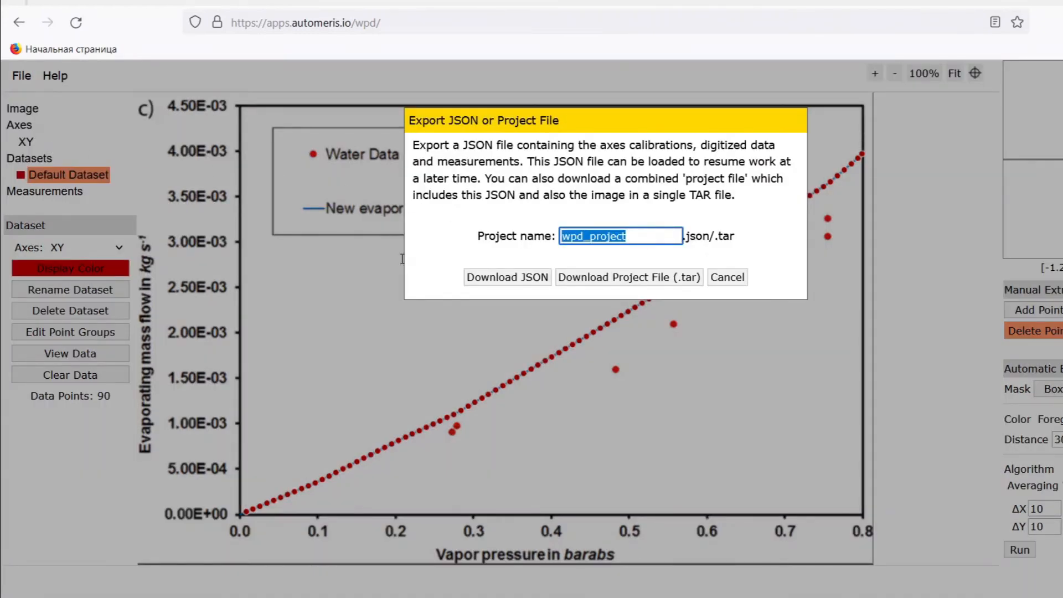
pyautogui.write('trial-2')
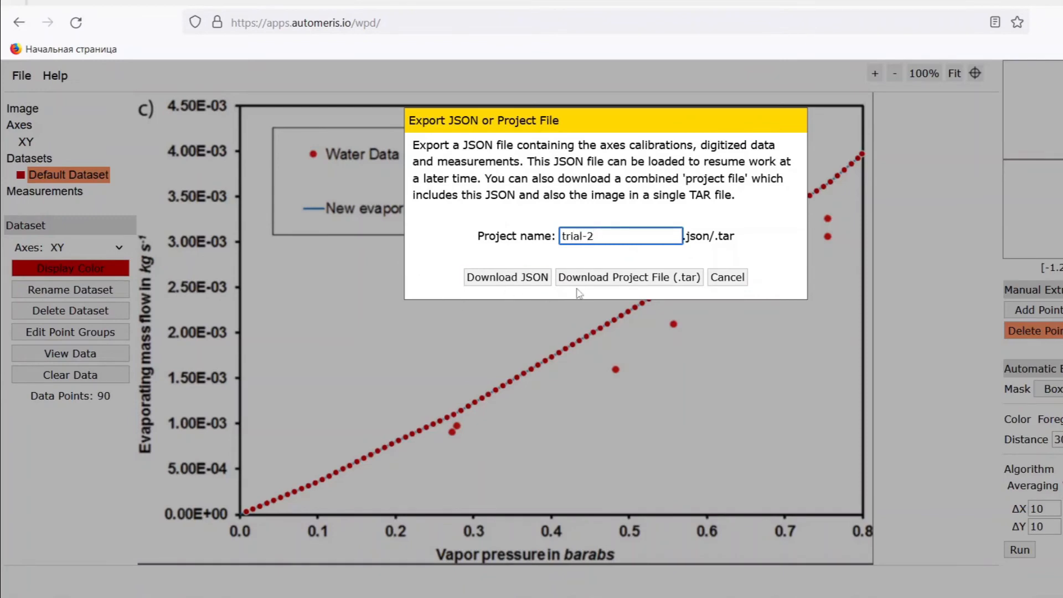
pyautogui.click(596, 283)
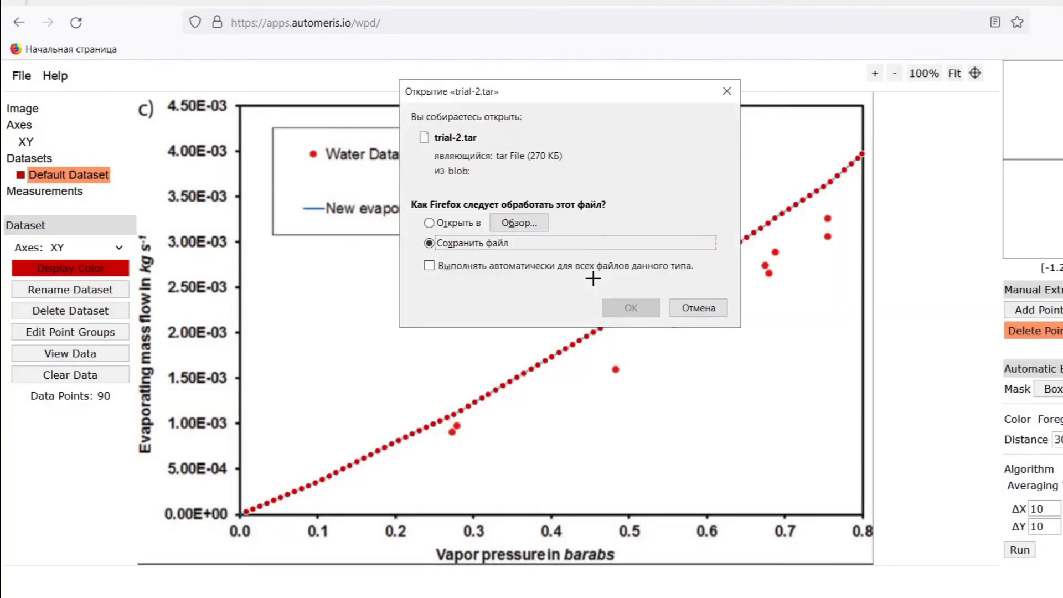
pyautogui.click(636, 306)
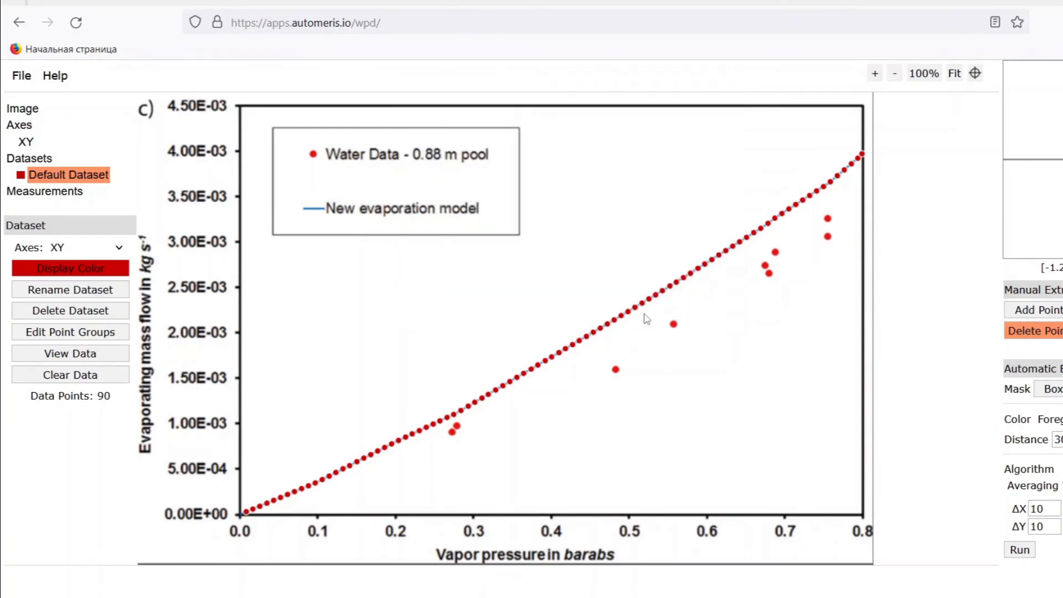
# View the acquired data of the default dataset and graph it in Plotly.
pyautogui.click(93, 356)
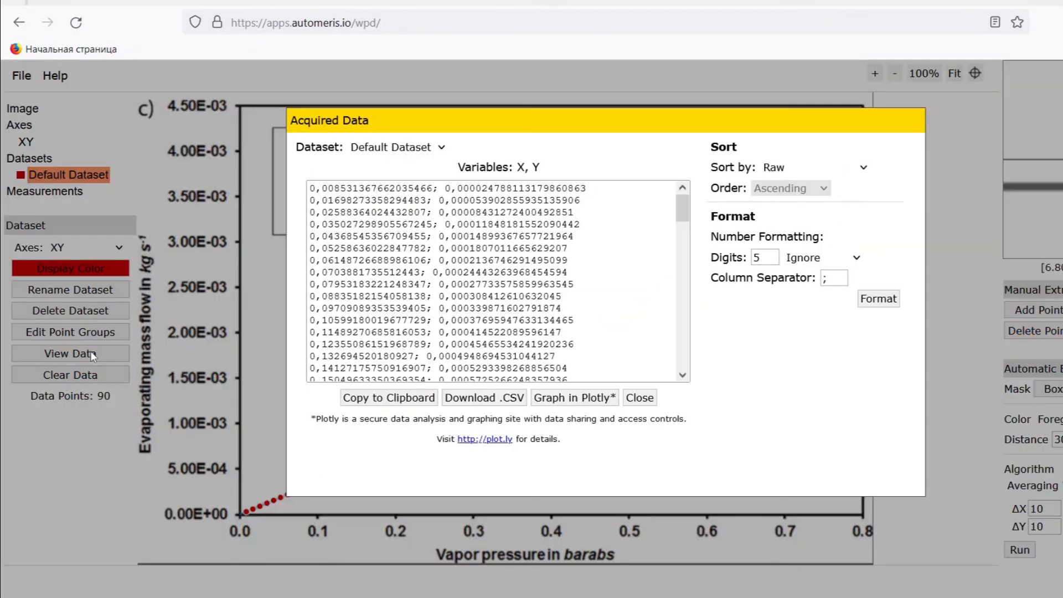
pyautogui.moveTo(322, 200); pyautogui.dragTo(504, 380)
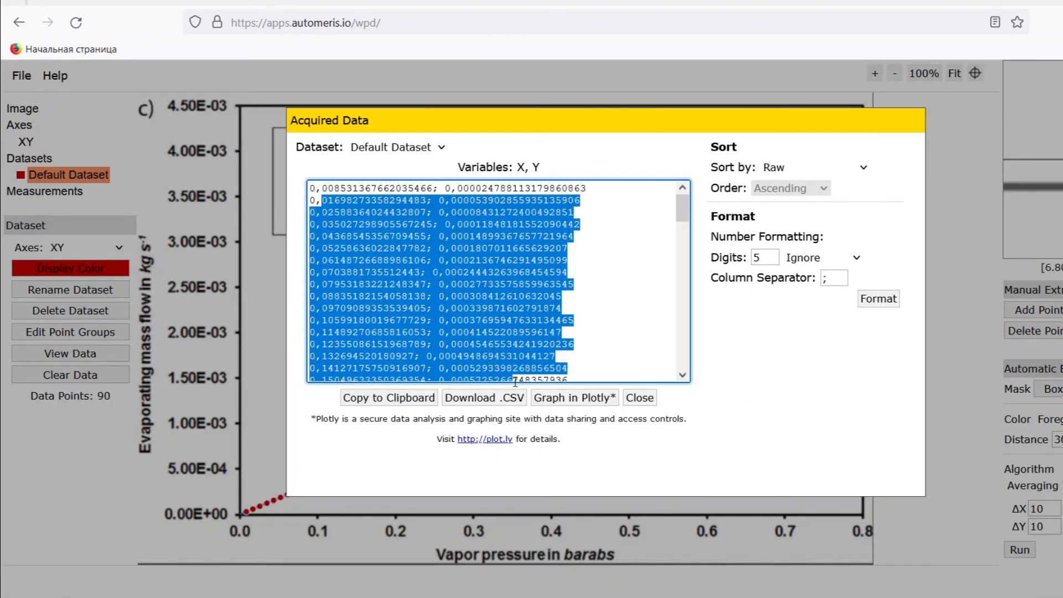
pyautogui.scroll(-20, 527, 355)
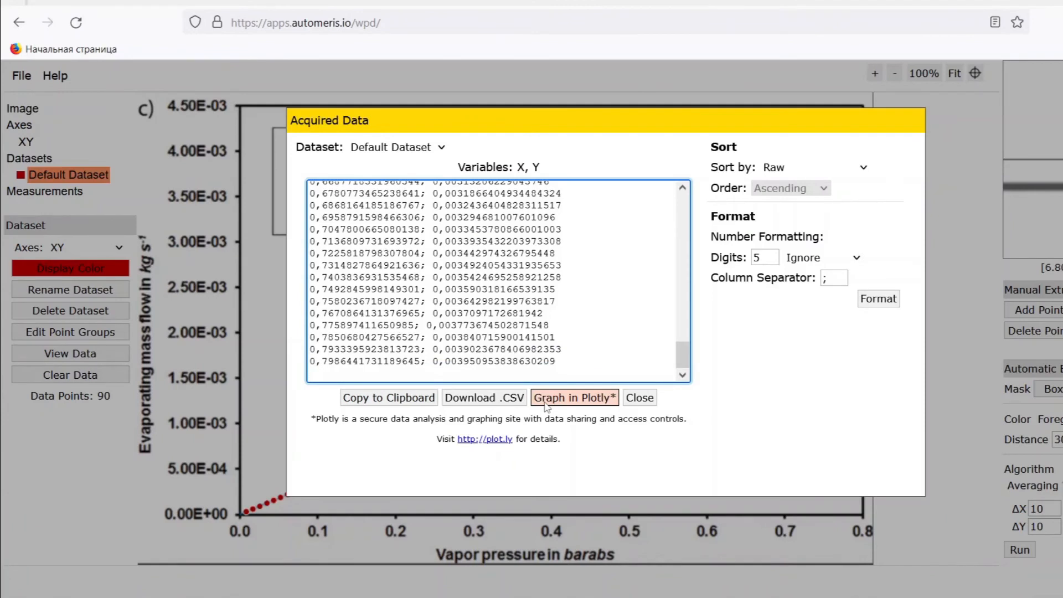
pyautogui.click(547, 399)
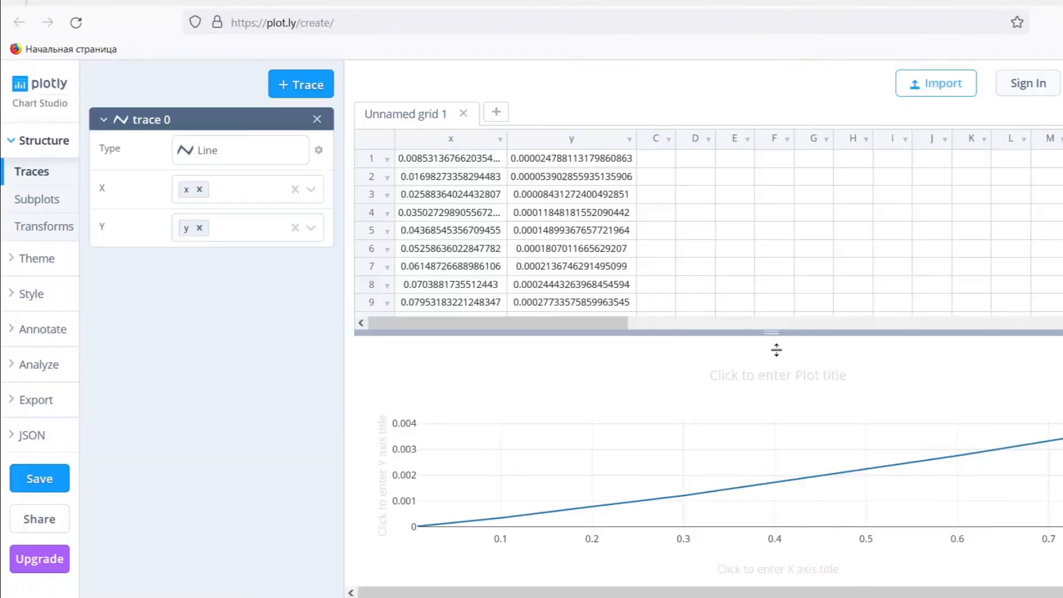
pyautogui.moveTo(776, 349); pyautogui.dragTo(778, 356)
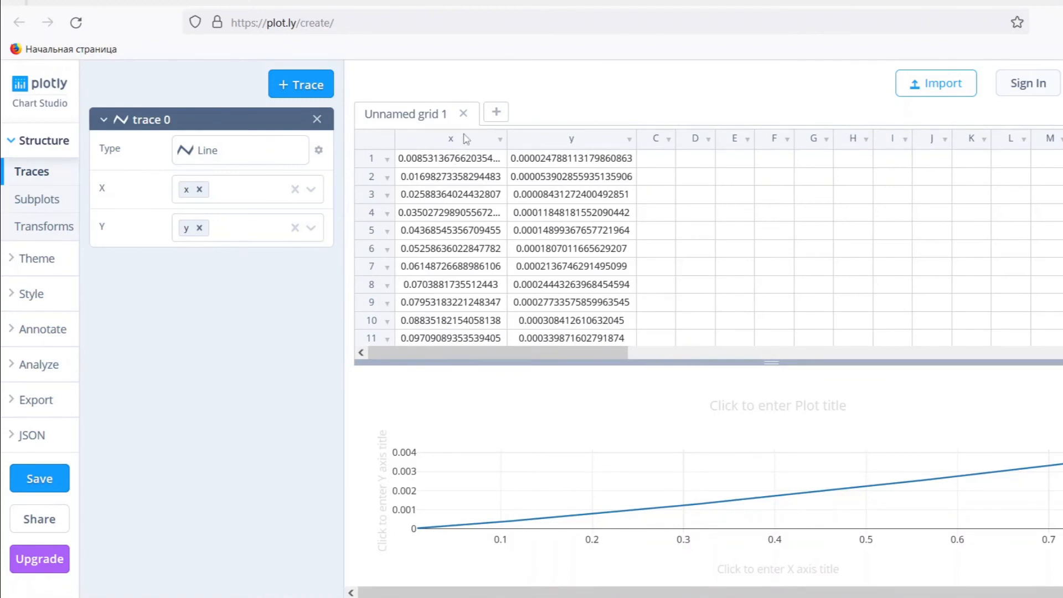
# Copy the x and y columns from the Plotly grid into columns A and B of an Excel worksheet.
pyautogui.click(466, 139)
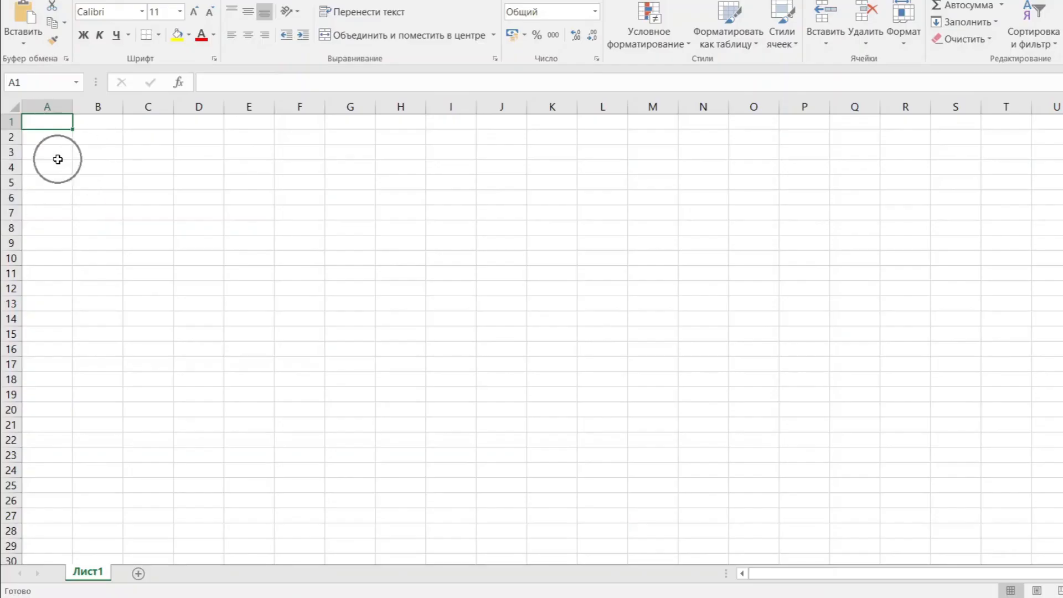
pyautogui.hotkey('ctrl', 'v')
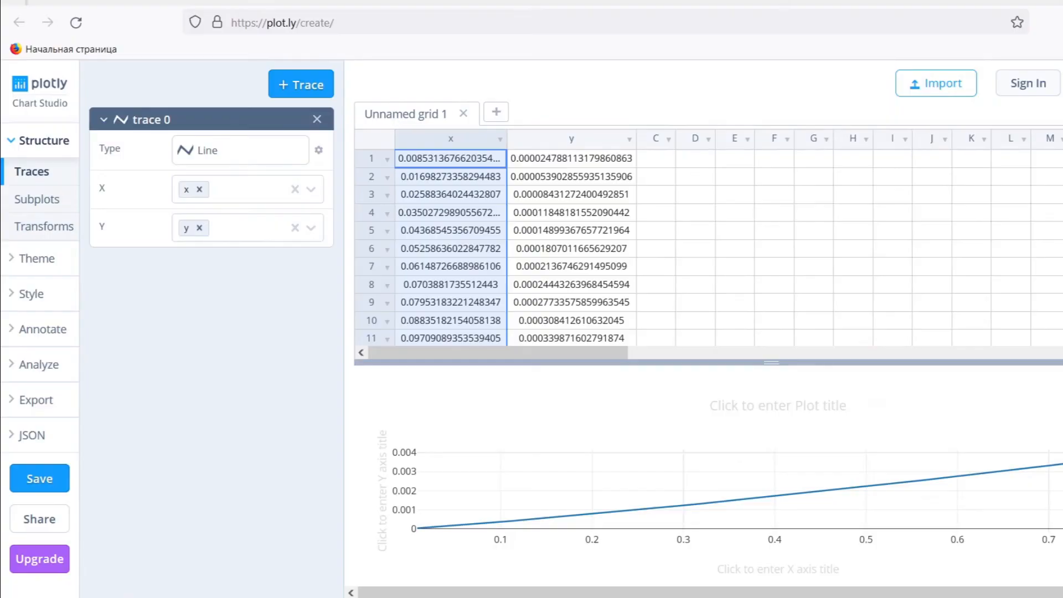
pyautogui.click(573, 141)
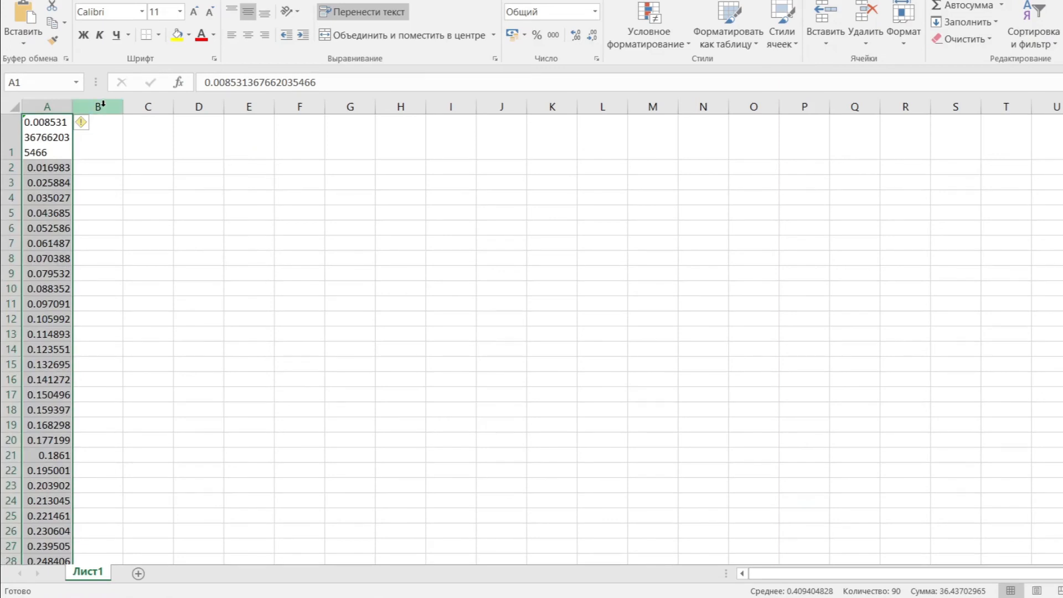
pyautogui.click(102, 104)
pyautogui.click(96, 139)
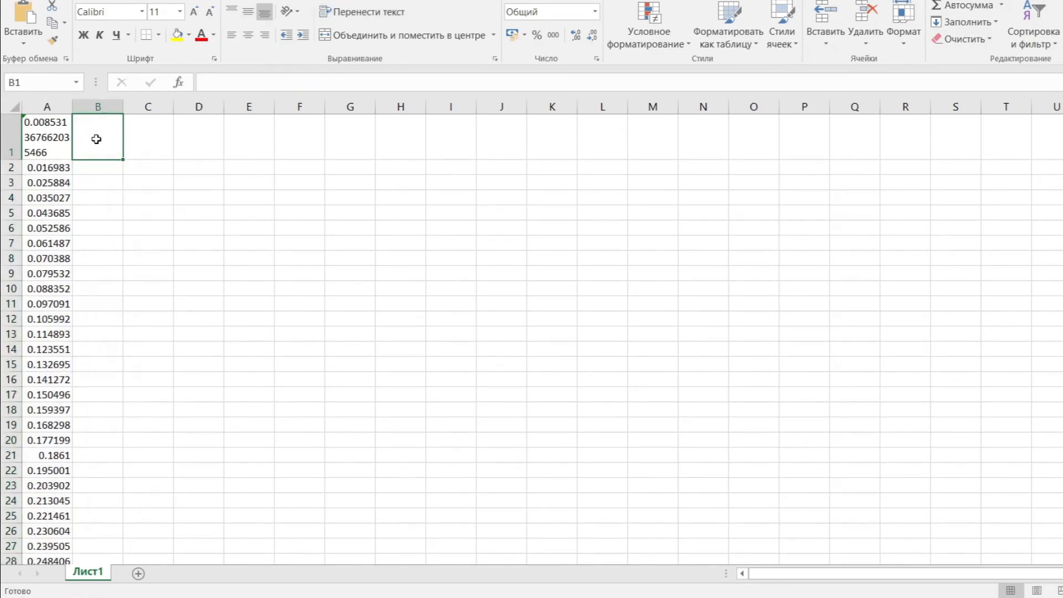
pyautogui.hotkey('ctrl', 'v')
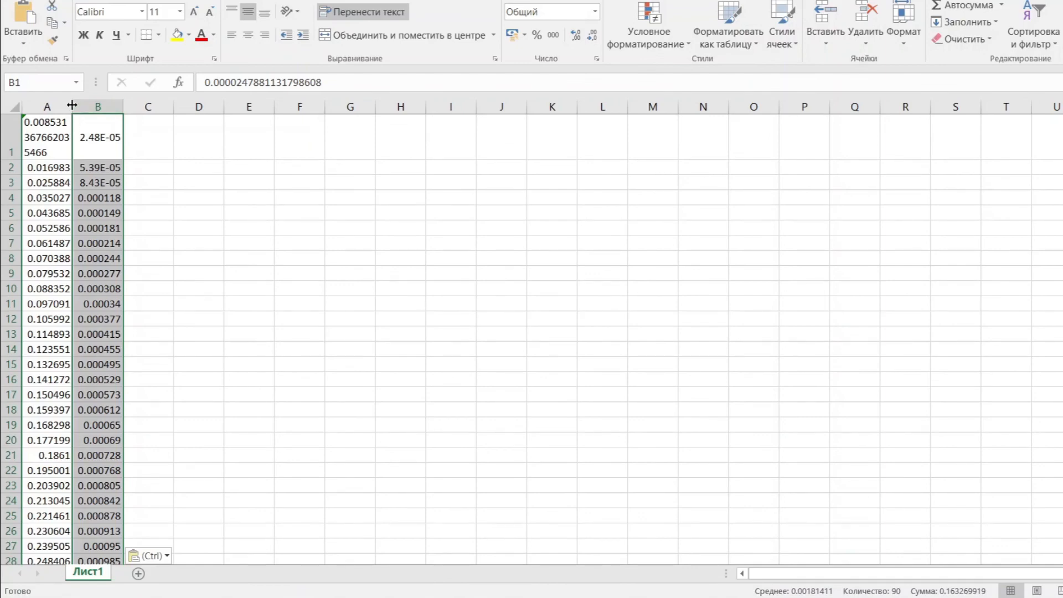
# Widen columns A and B to fit the pasted values and review the data down to its last row.
pyautogui.moveTo(73, 107); pyautogui.dragTo(280, 107)
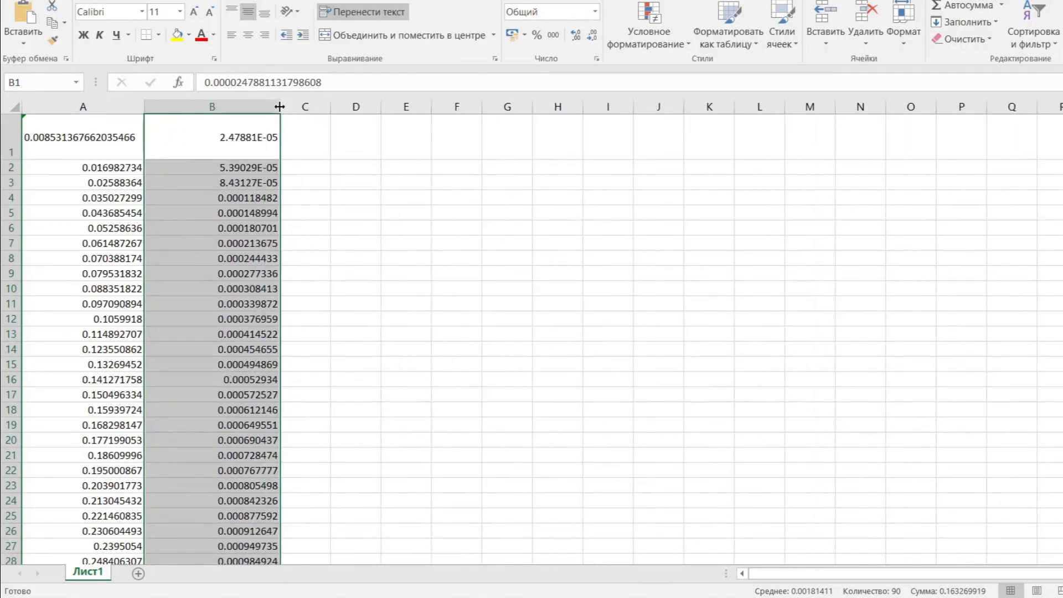
pyautogui.click(316, 187)
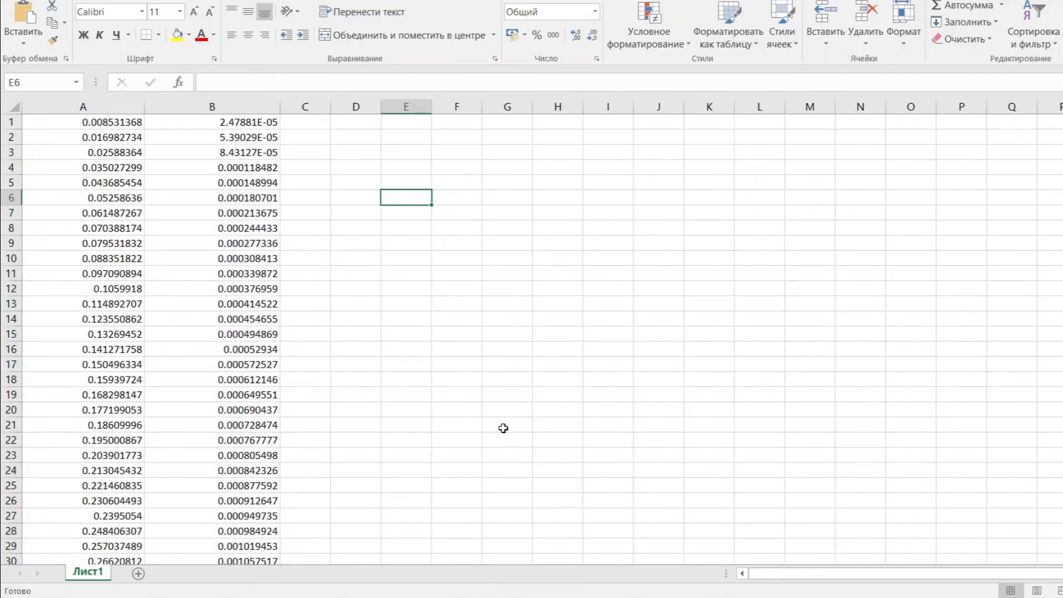
pyautogui.scroll(-8, 504, 428)
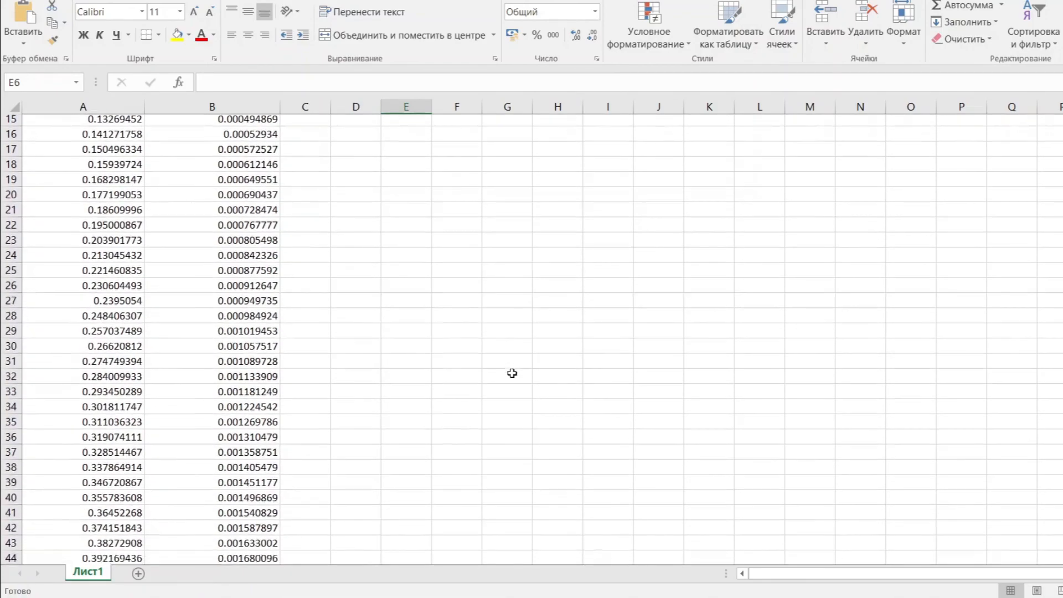
pyautogui.scroll(-6, 513, 373)
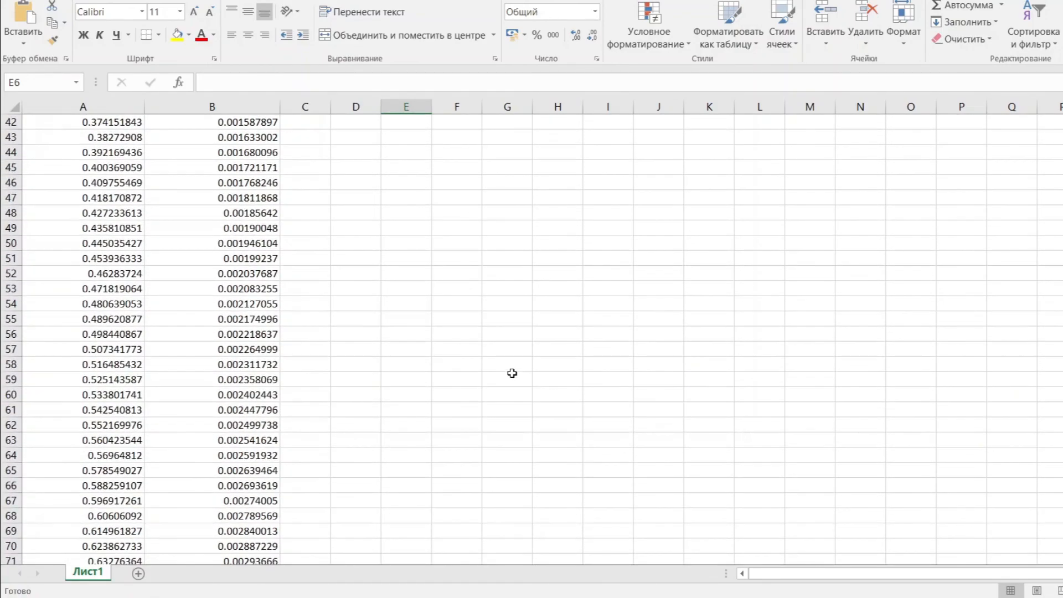
pyautogui.scroll(-12, 512, 374)
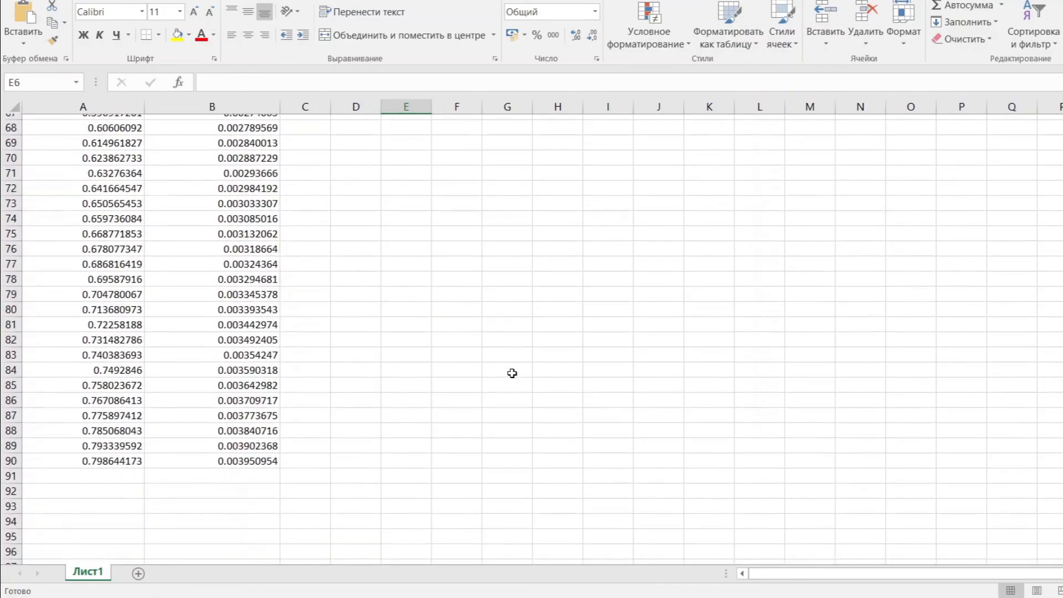